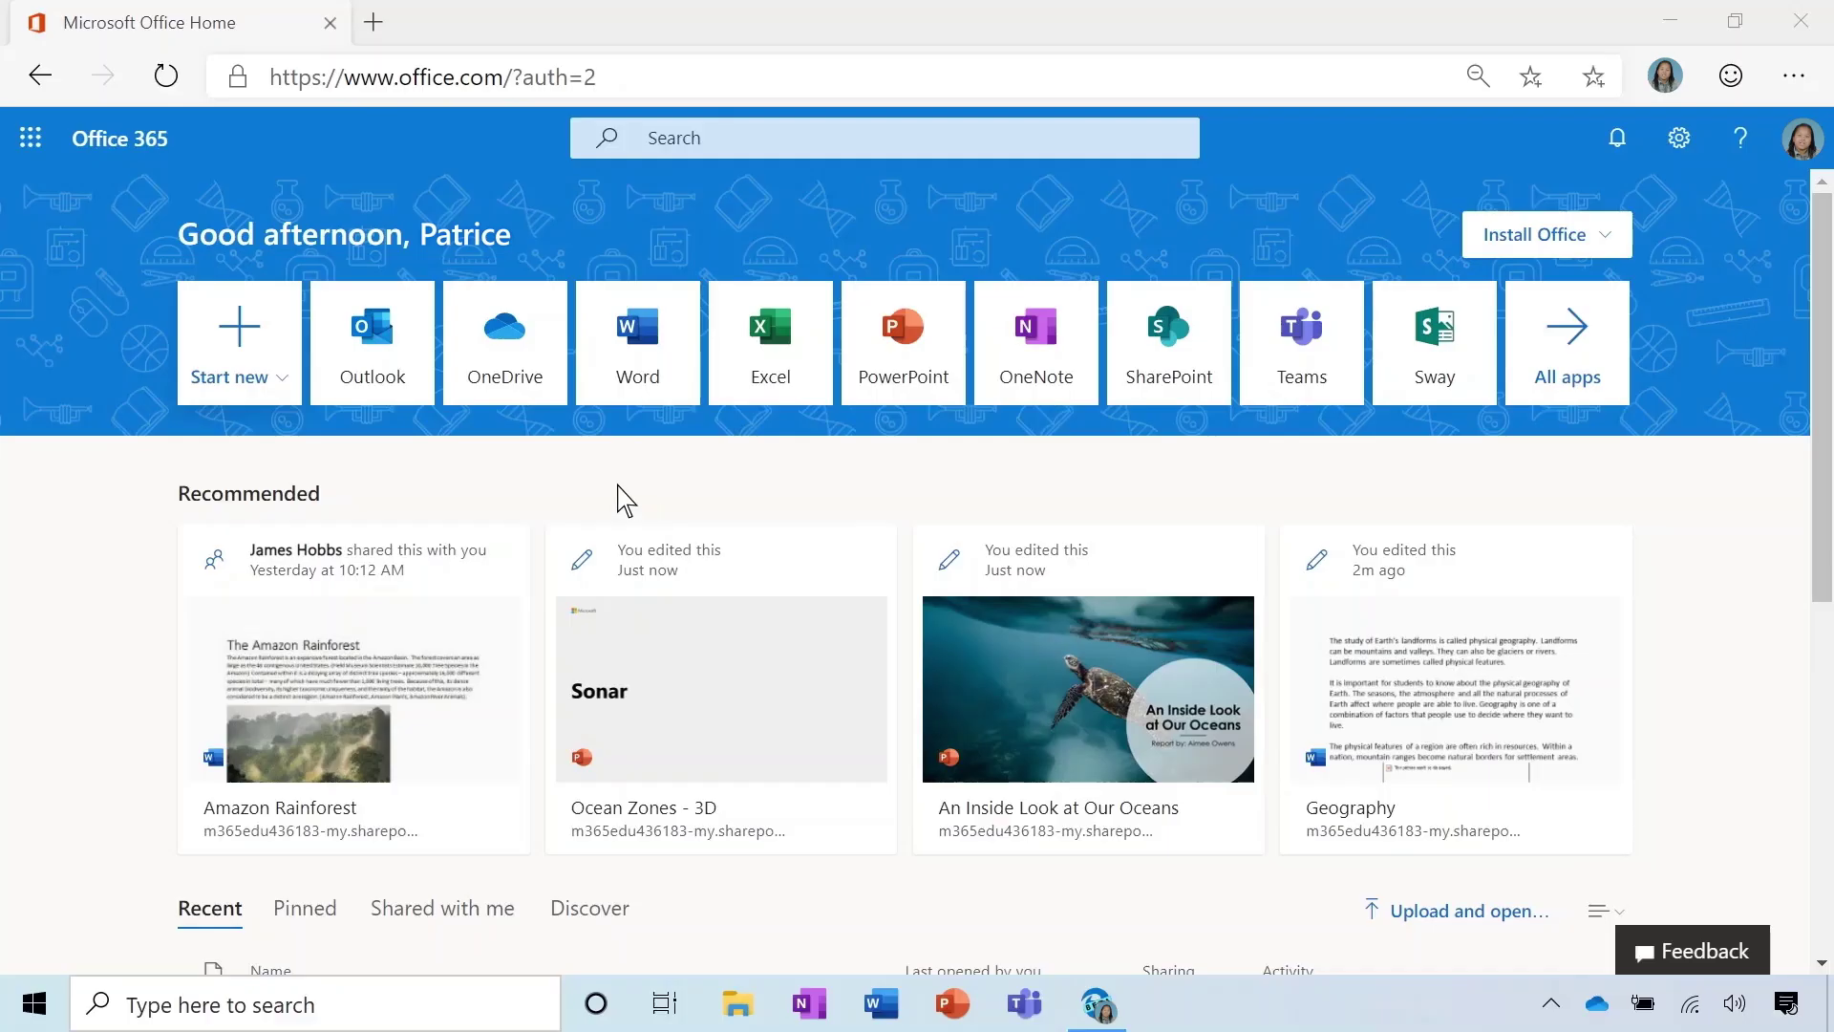
Create a new blank PowerPoint presentation from the Office.com home page
{"action": "left_click", "coordinate": [247, 384]}
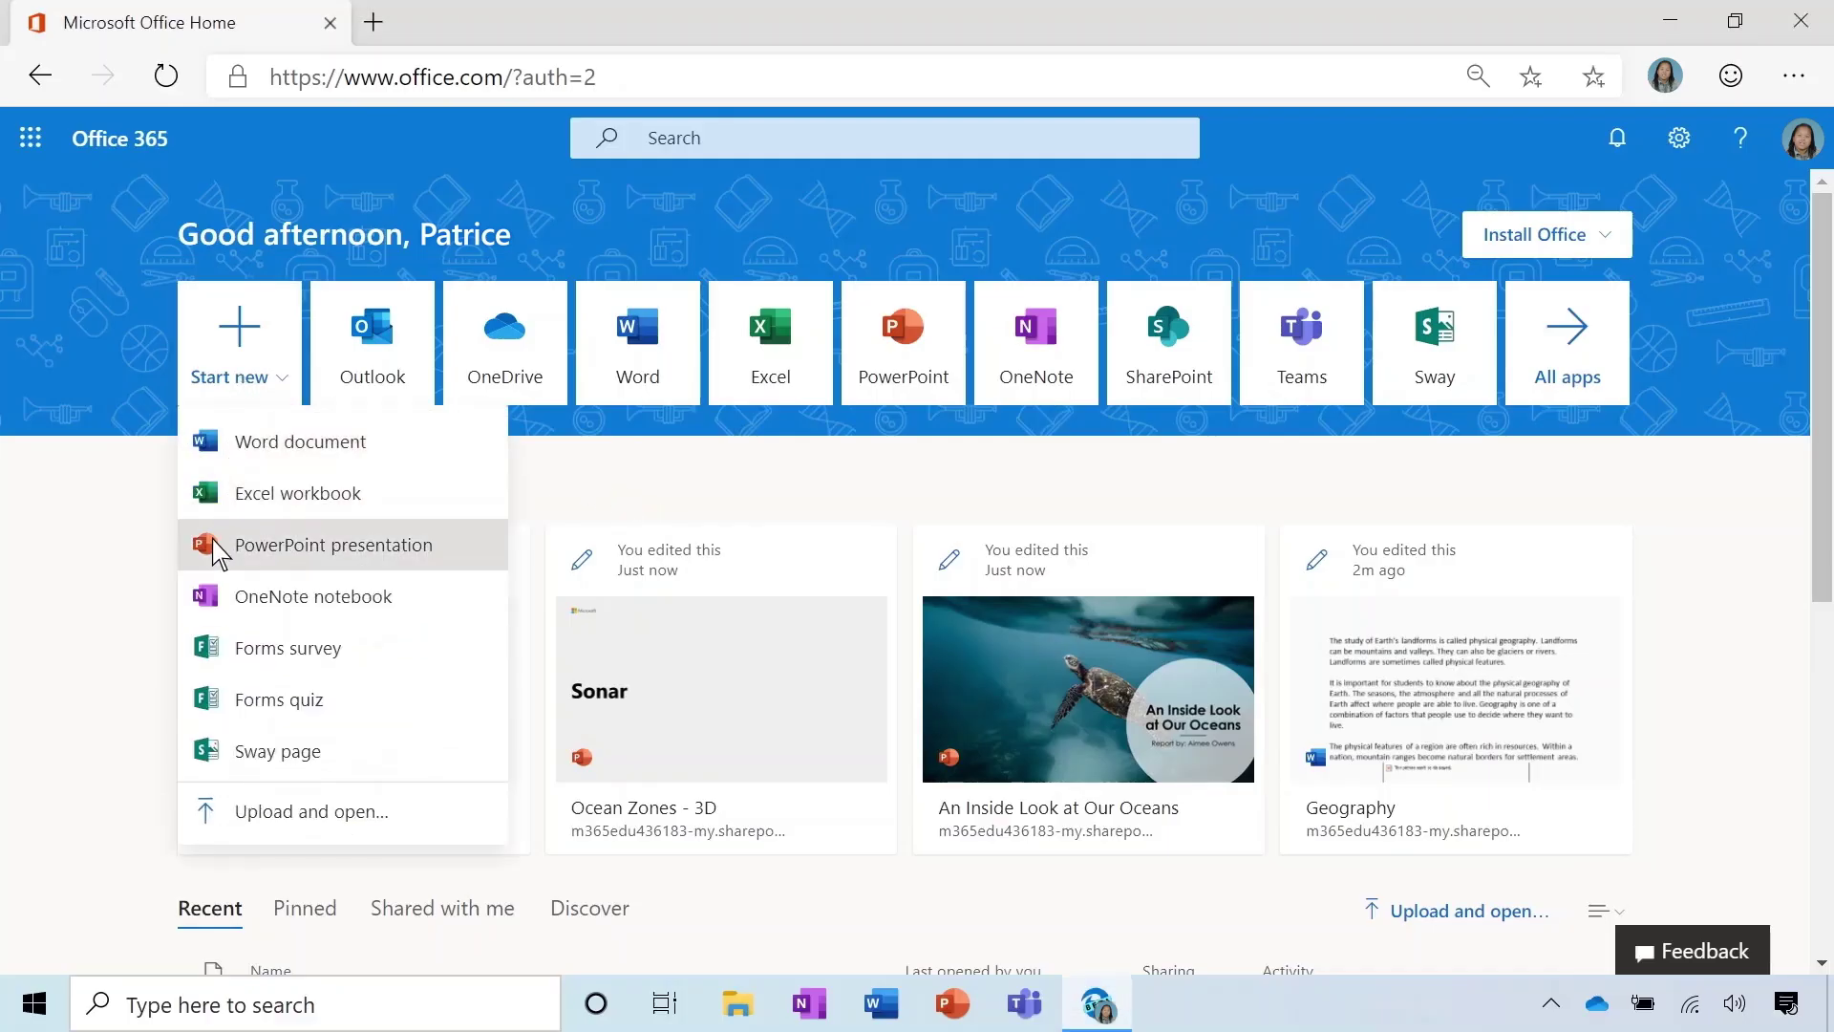
{"action": "left_click", "coordinate": [212, 546]}
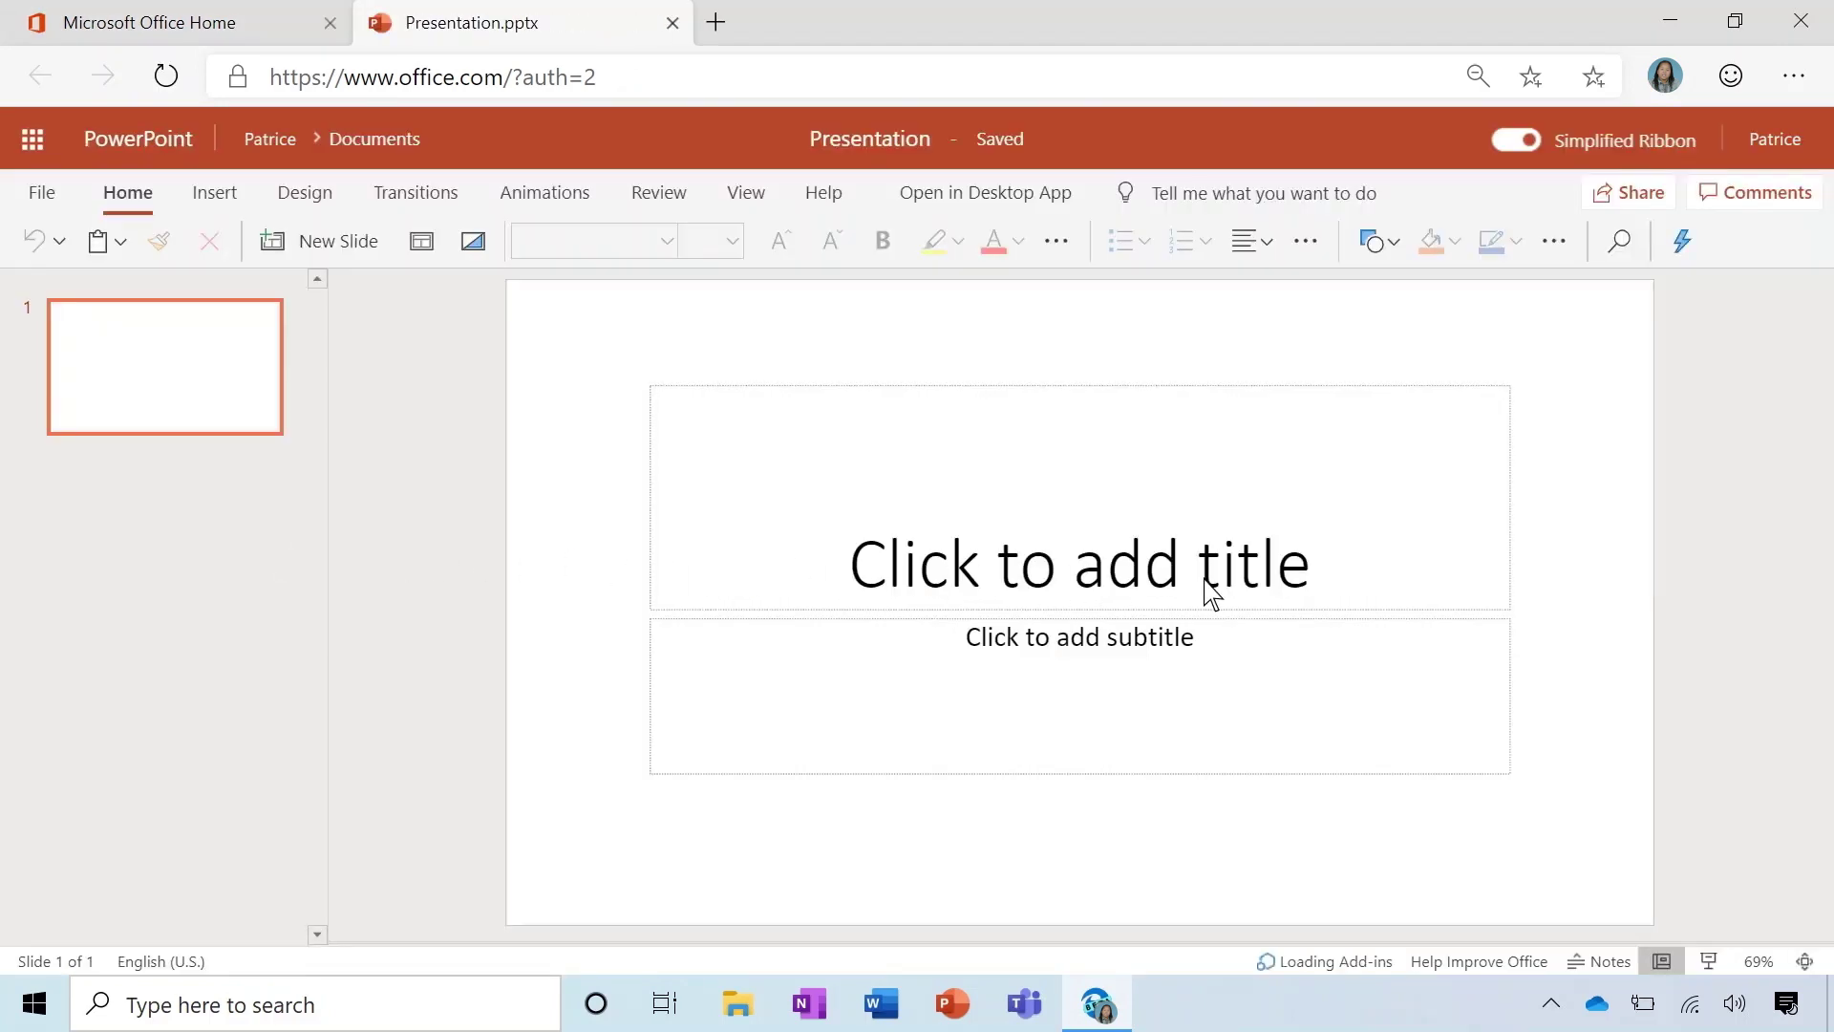
Enter the title 'The Solar System' on slide 1 and apply the earth photo Designer layout
{"action": "left_click", "coordinate": [1212, 590]}
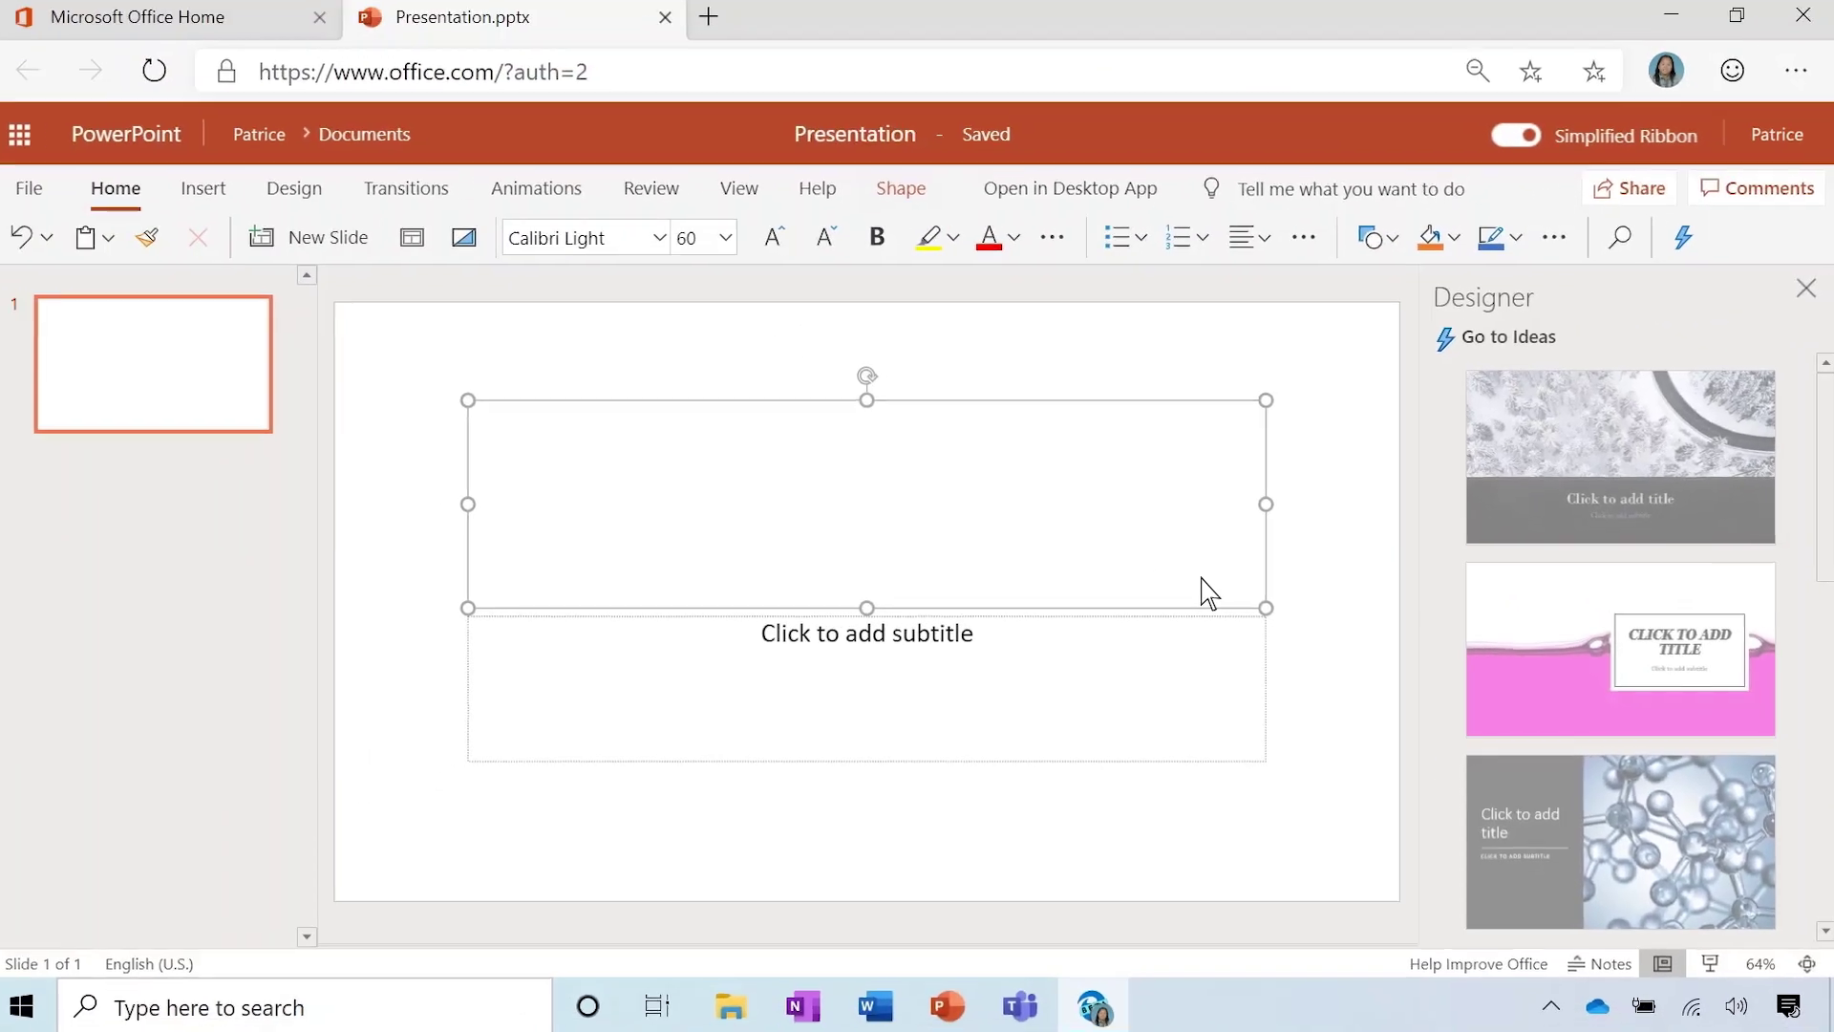
{"action": "type", "text": "The"}
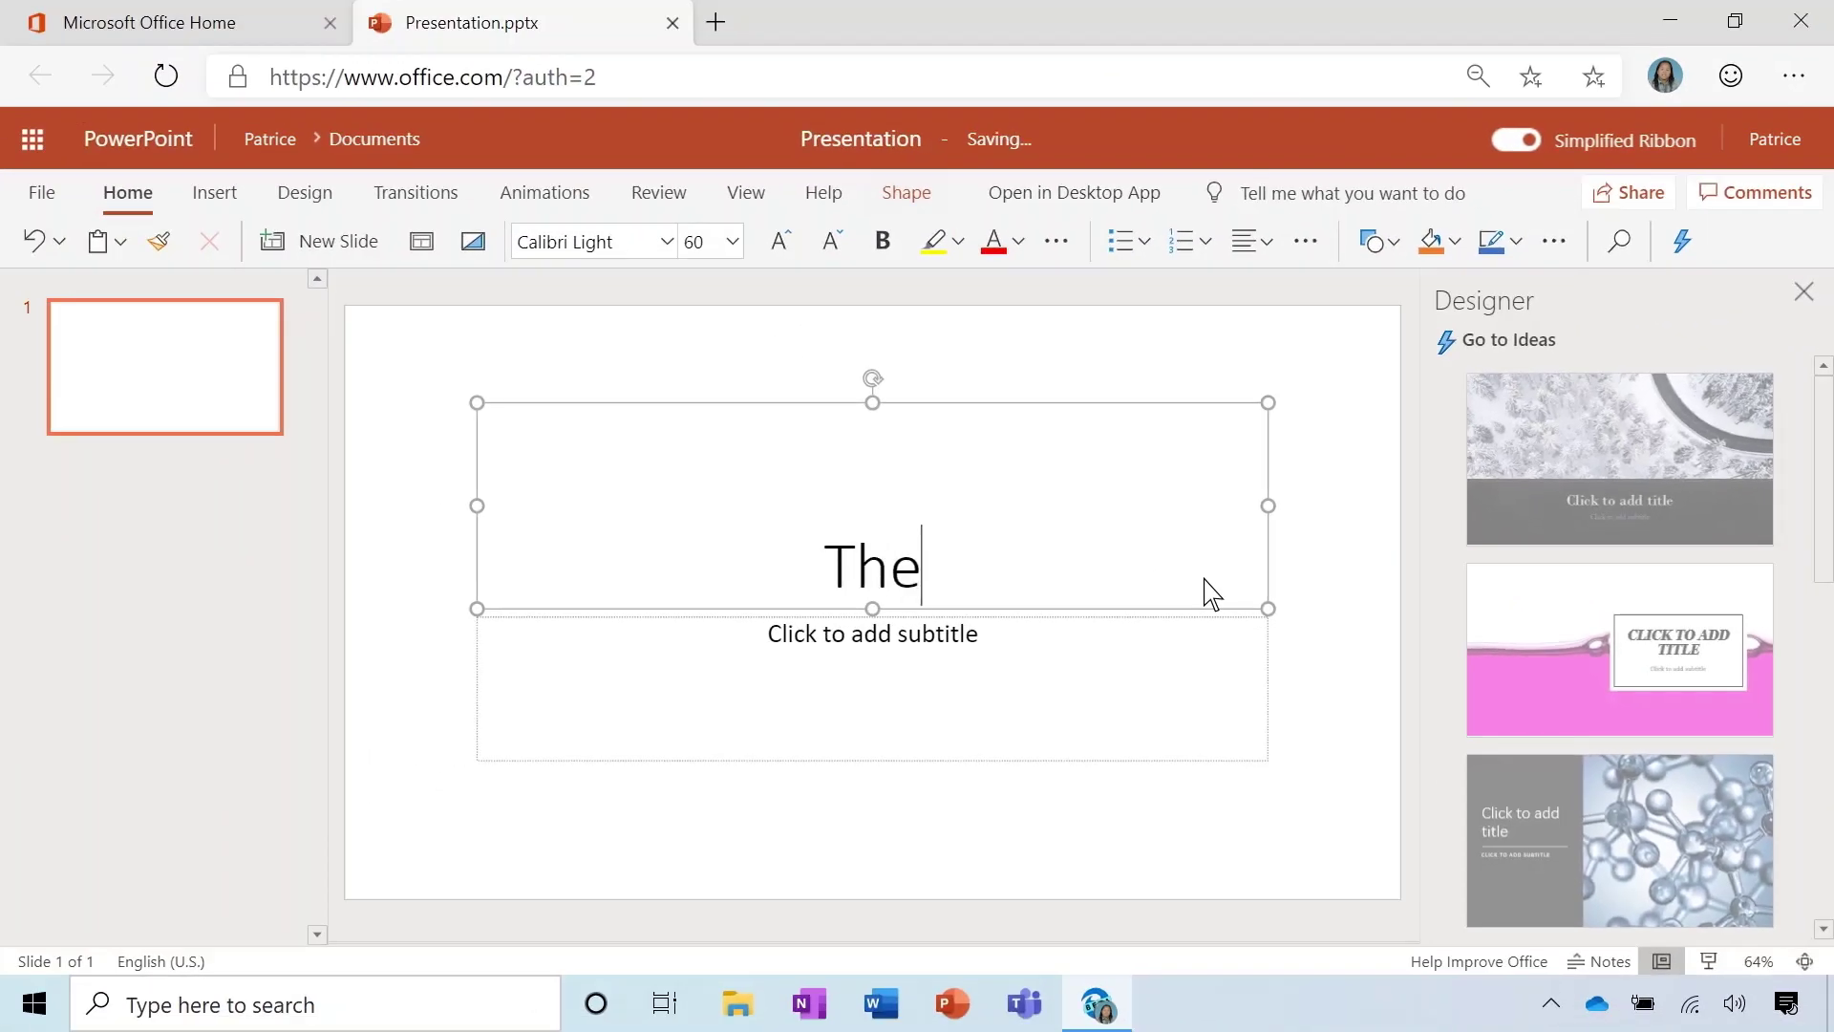
{"action": "type", "text": " Solar Syste"}
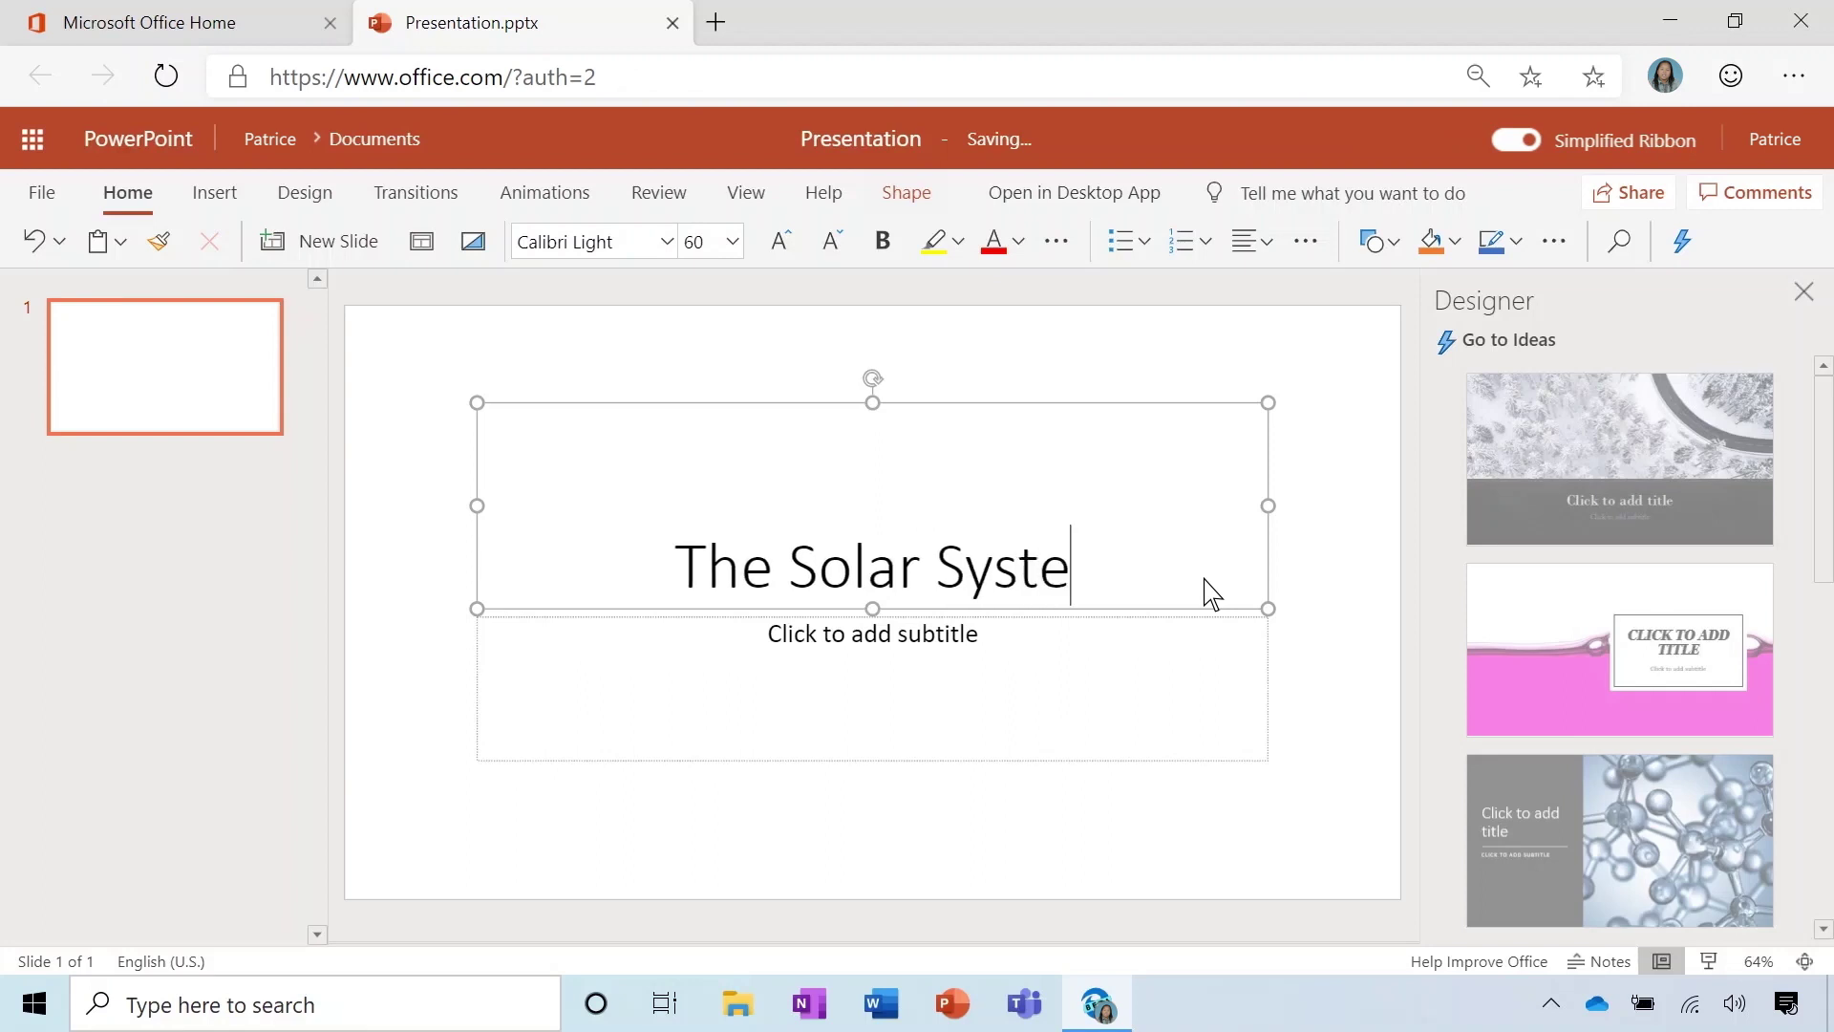
{"action": "type", "text": "m"}
{"action": "key", "text": "ctrl+Return"}
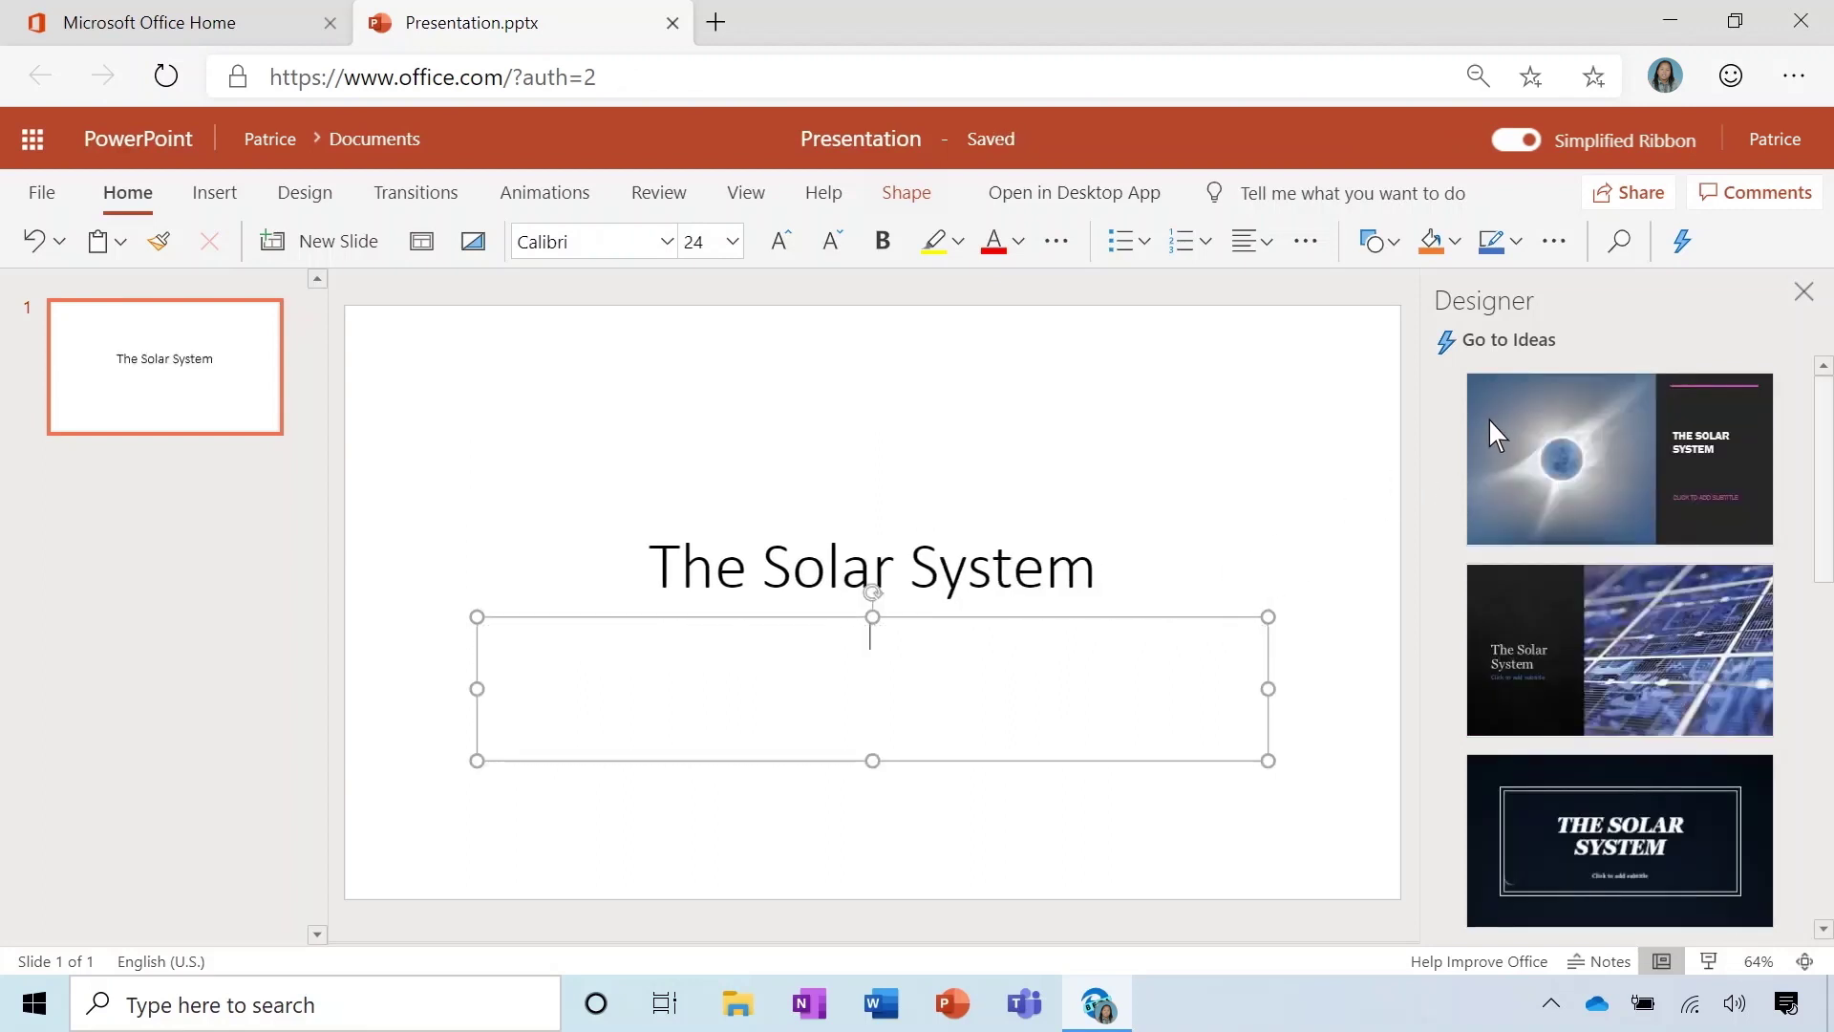
{"action": "scroll", "coordinate": [1492, 417], "scroll_direction": "down", "scroll_amount": 3}
{"action": "scroll", "coordinate": [1492, 417], "scroll_direction": "down", "scroll_amount": 3}
{"action": "scroll", "coordinate": [1492, 417], "scroll_direction": "down", "scroll_amount": 2}
{"action": "scroll", "coordinate": [1492, 418], "scroll_direction": "down", "scroll_amount": 3}
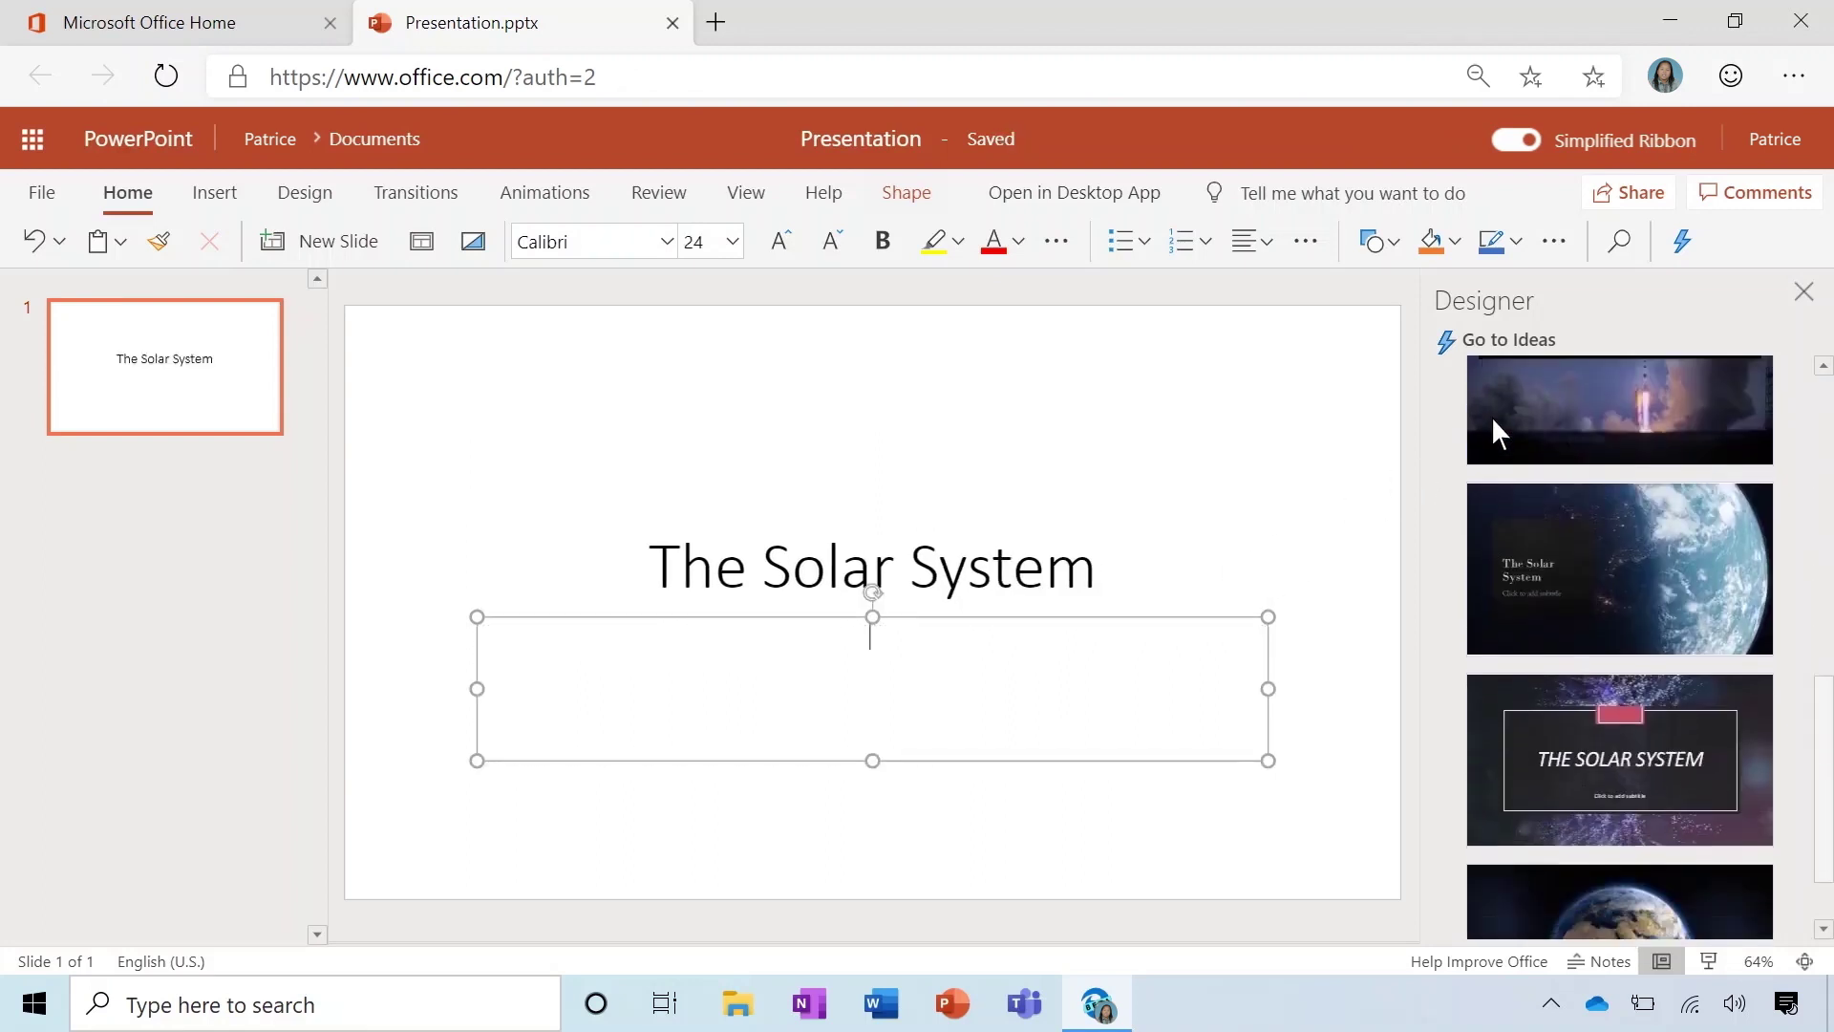
{"action": "scroll", "coordinate": [1492, 415], "scroll_direction": "down", "scroll_amount": 2}
{"action": "left_click", "coordinate": [1561, 499]}
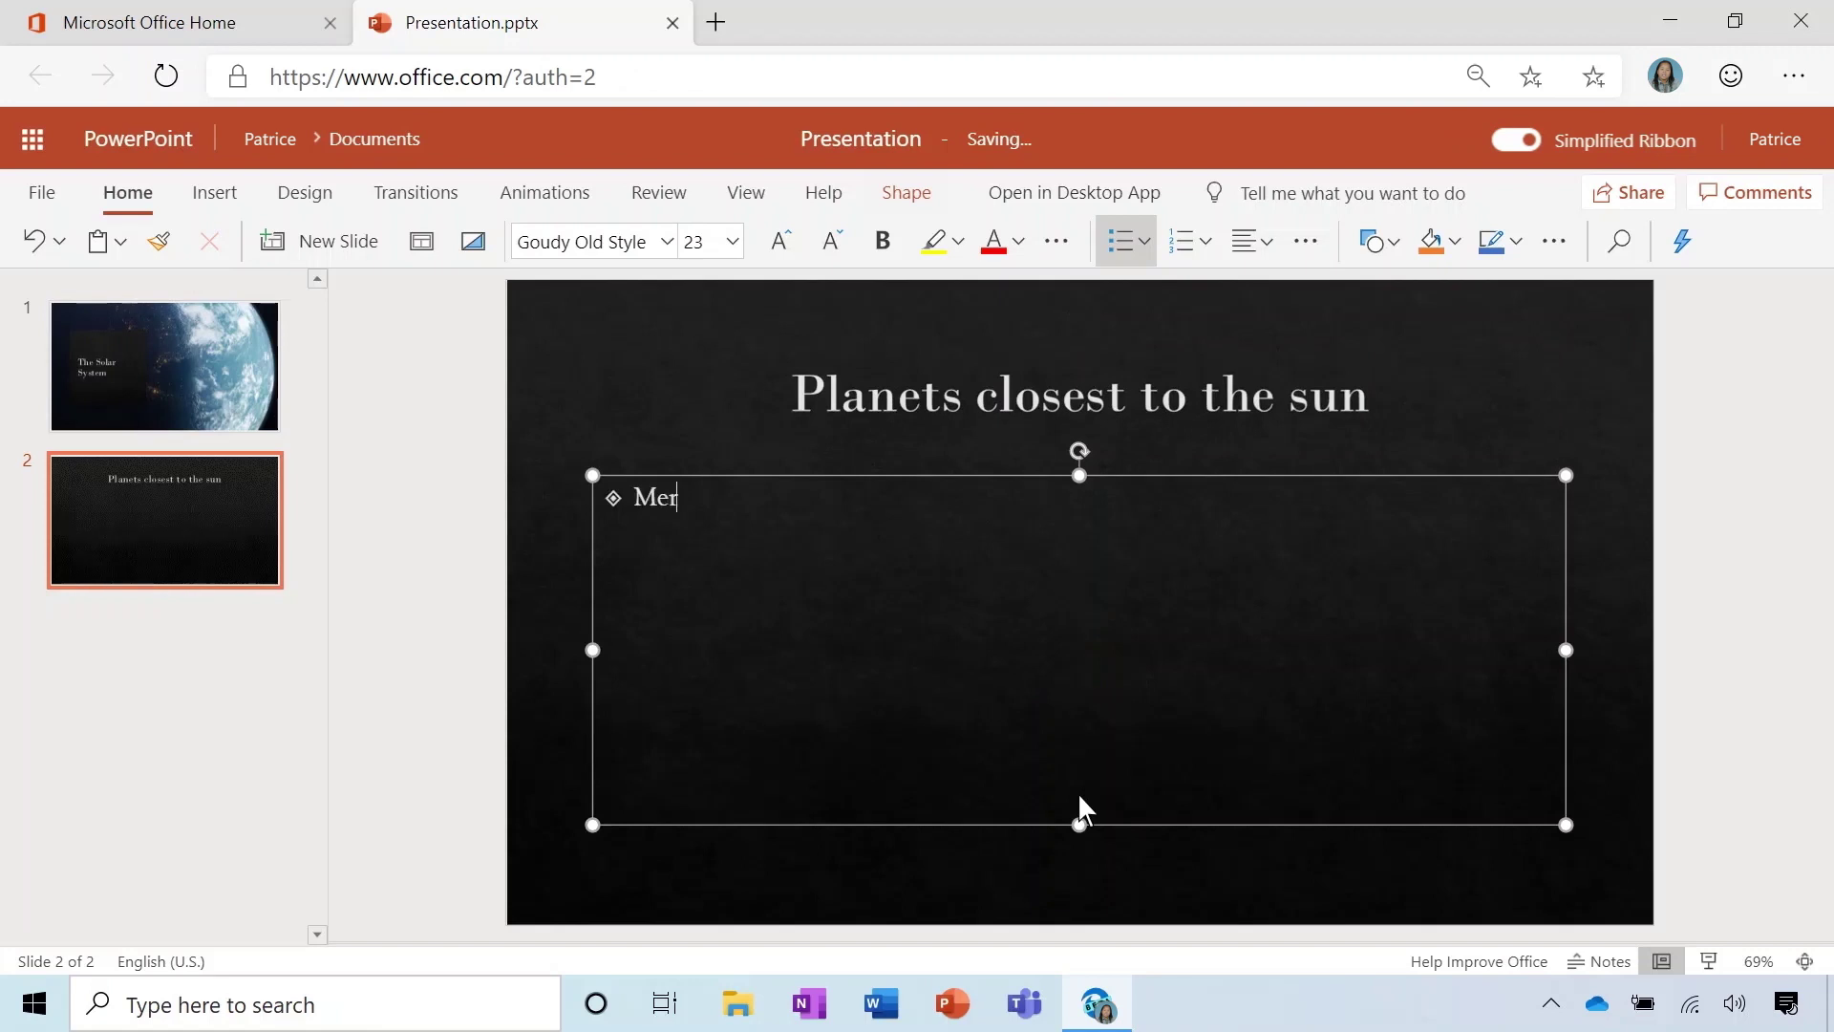
{"action": "type", "text": "Venus"}
Finish the Mercury, Venus, Earth bullets and apply the SmartArt icon list design idea
{"action": "key", "text": "Return"}
{"action": "type", "text": "Earth"}
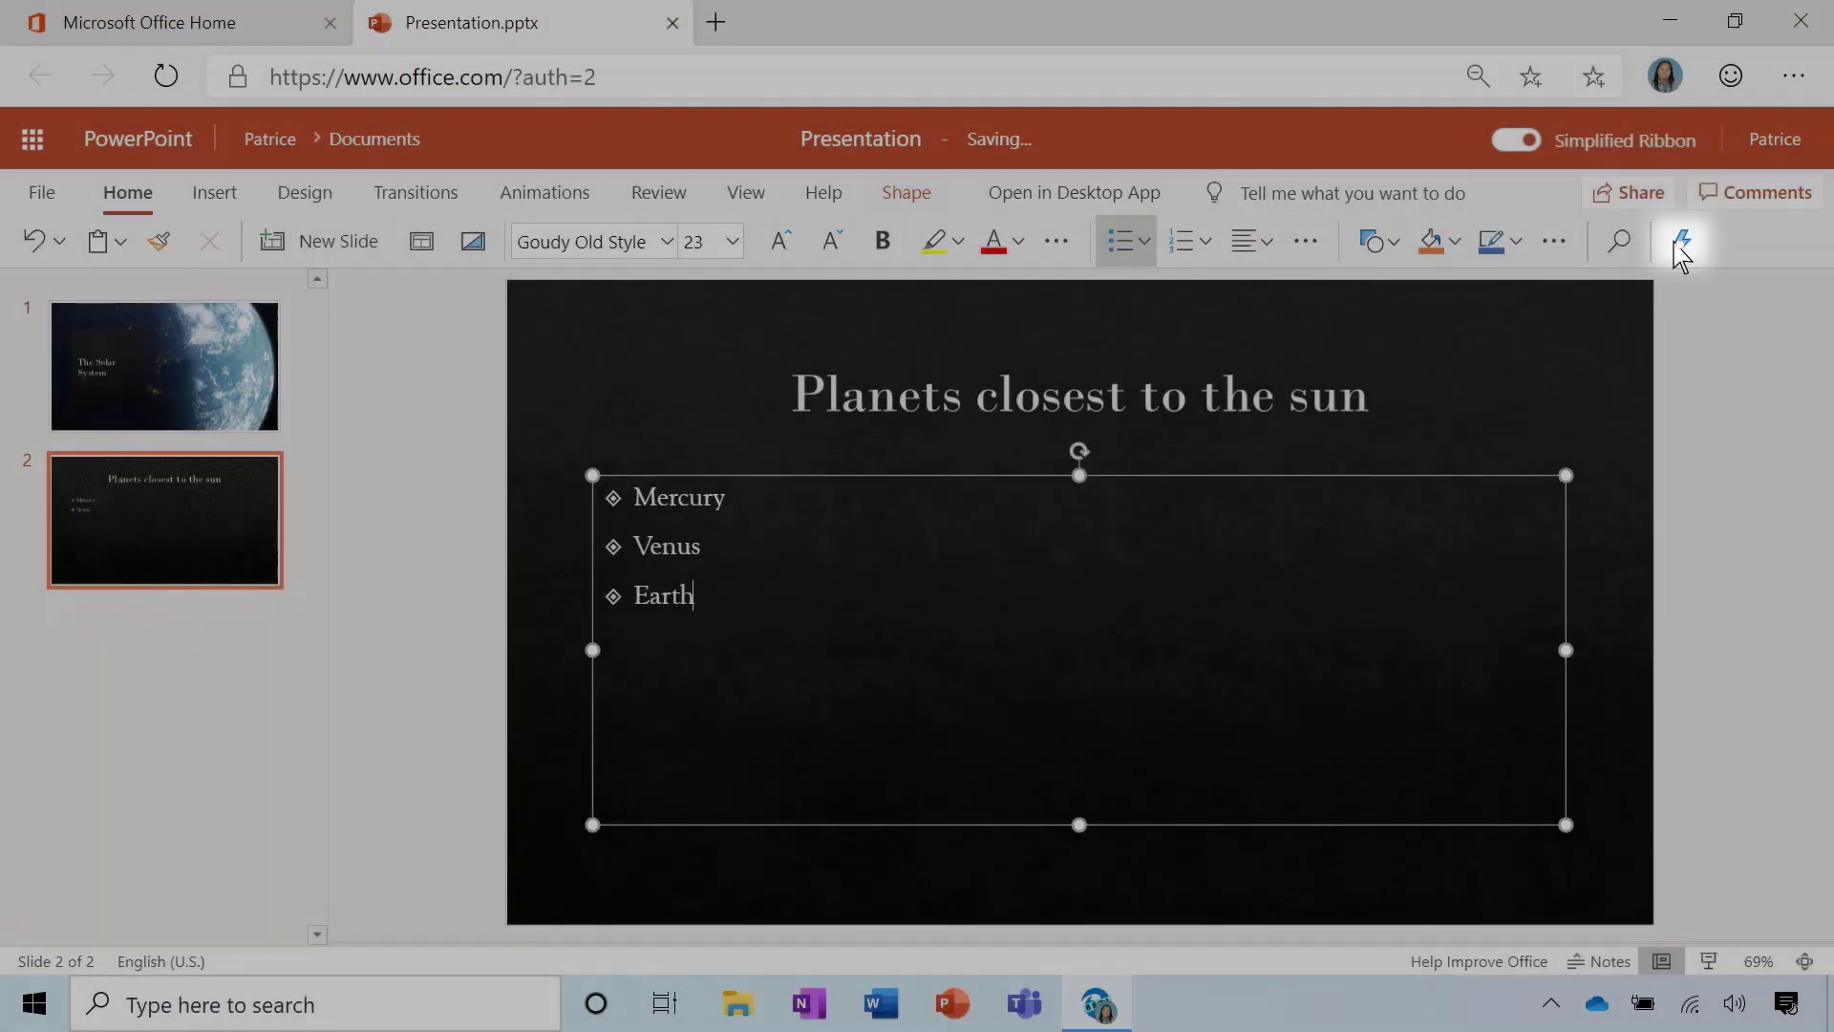
{"action": "left_click", "coordinate": [1683, 243]}
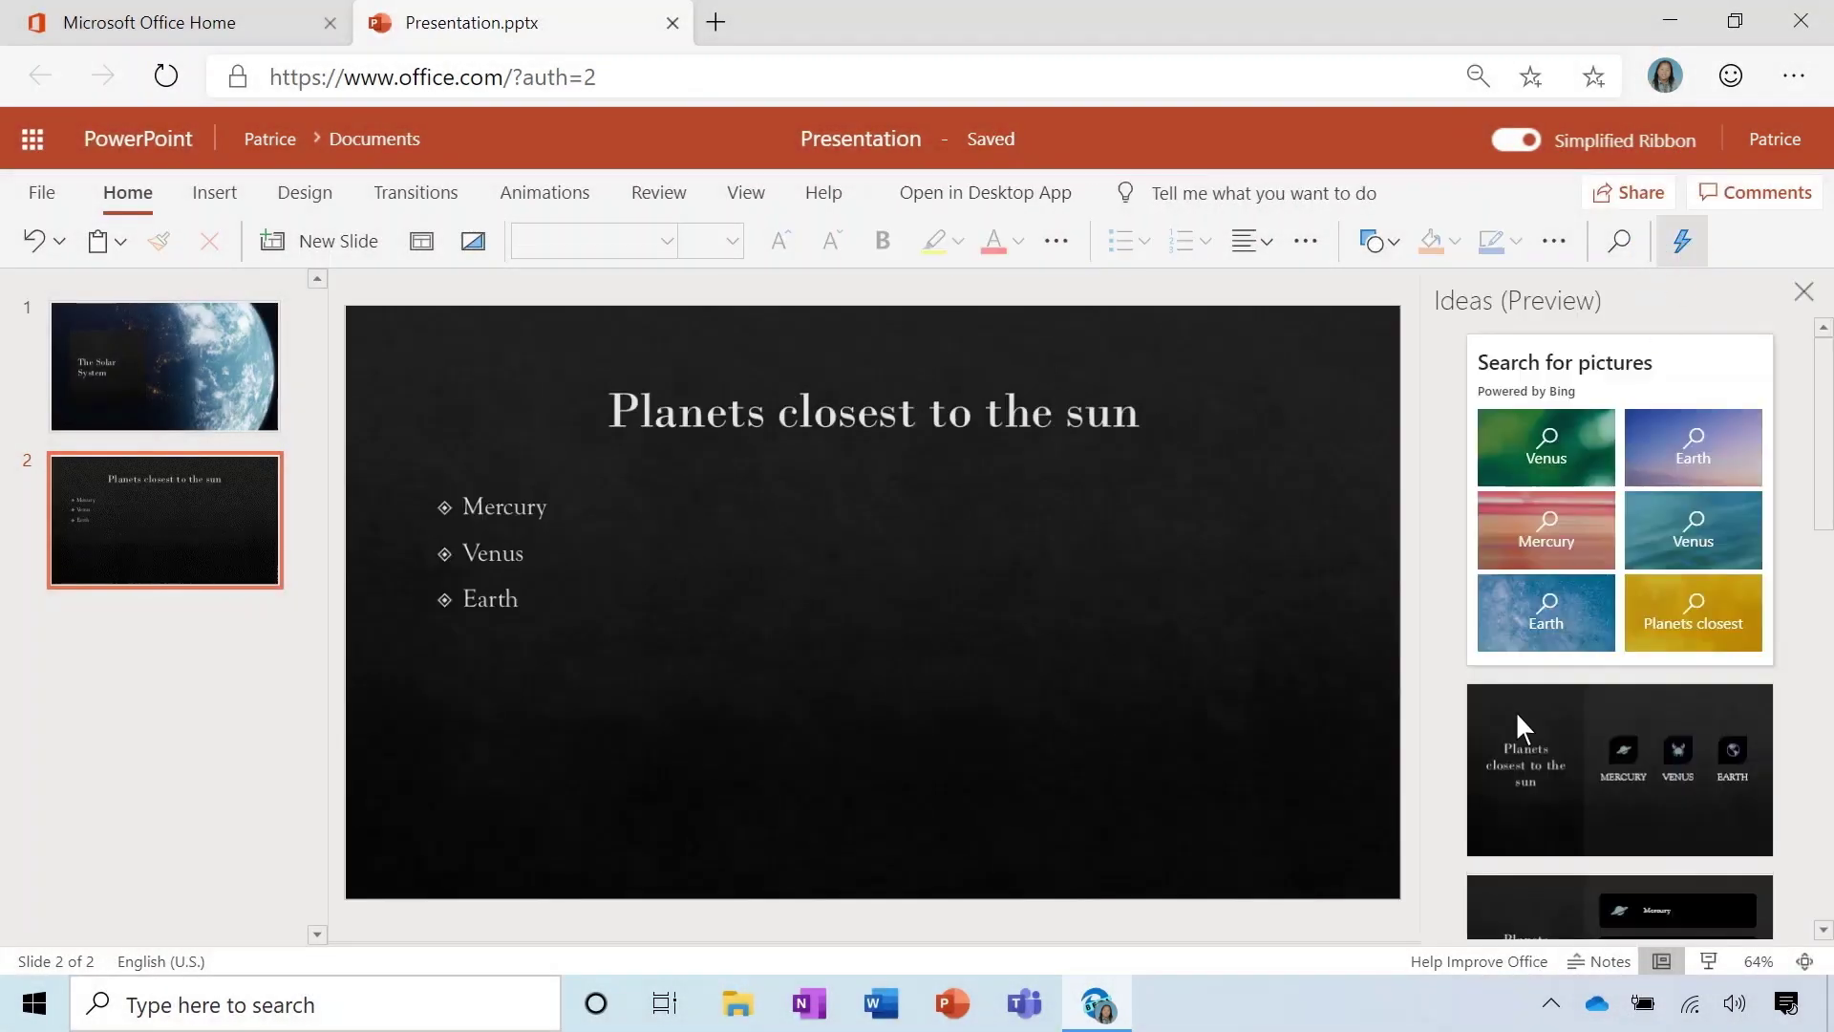
{"action": "scroll", "coordinate": [1514, 711], "scroll_direction": "down", "scroll_amount": 2}
{"action": "scroll", "coordinate": [1515, 711], "scroll_direction": "down", "scroll_amount": 2}
{"action": "left_click", "coordinate": [1515, 521]}
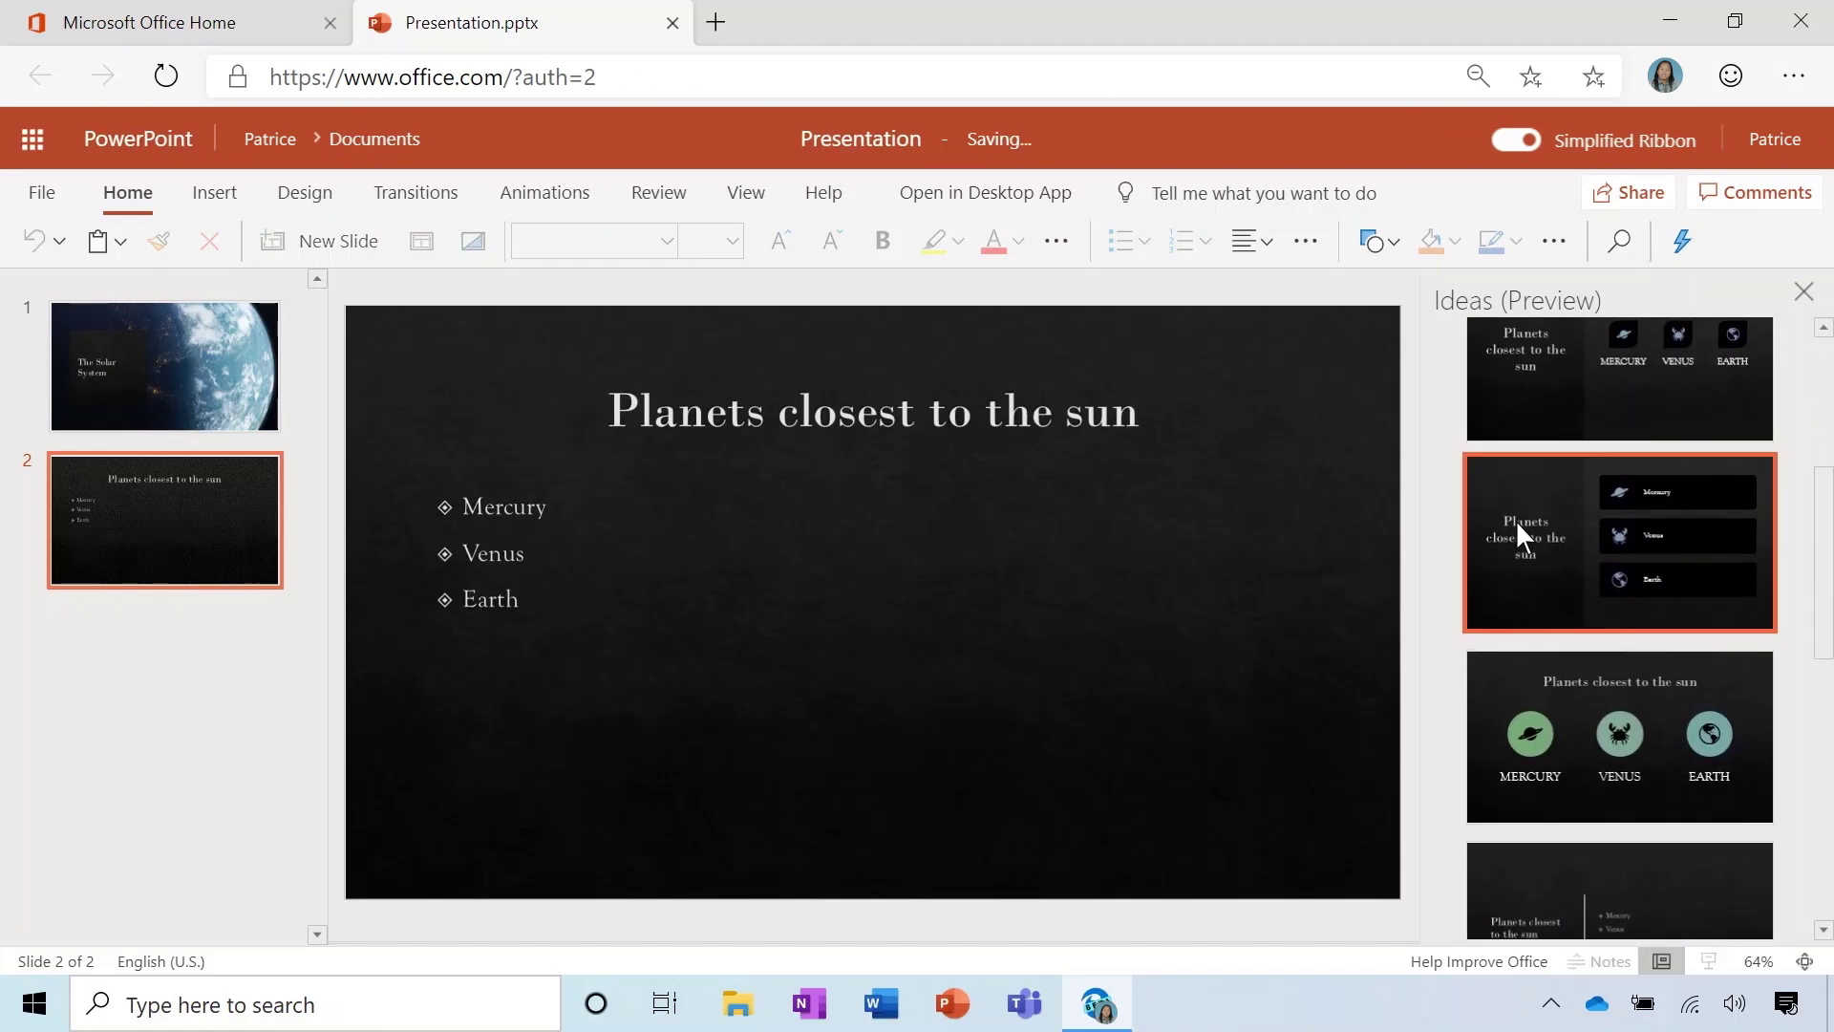
{"action": "left_click", "coordinate": [860, 558]}
Search the icon library for 'planet' and insert the grid-line globe for Venus
{"action": "left_click", "coordinate": [939, 565]}
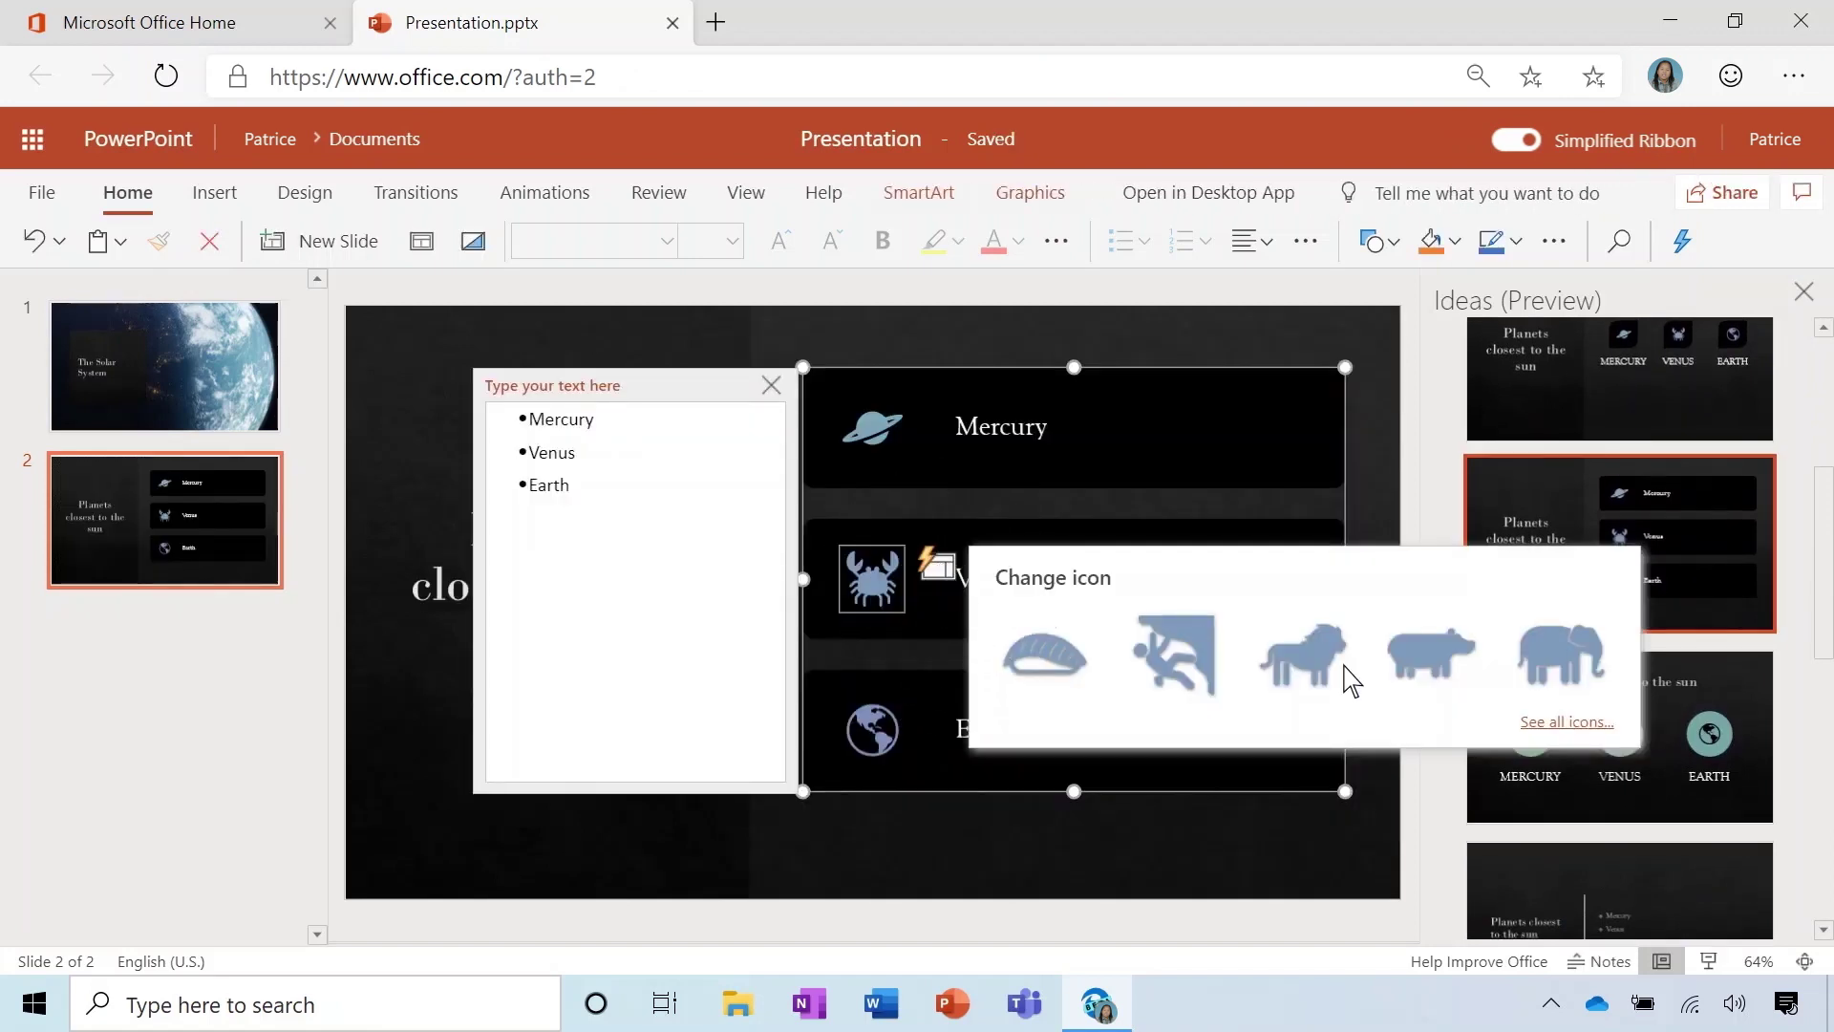
{"action": "left_click", "coordinate": [1565, 723]}
{"action": "left_click", "coordinate": [487, 258]}
{"action": "type", "text": "planet"}
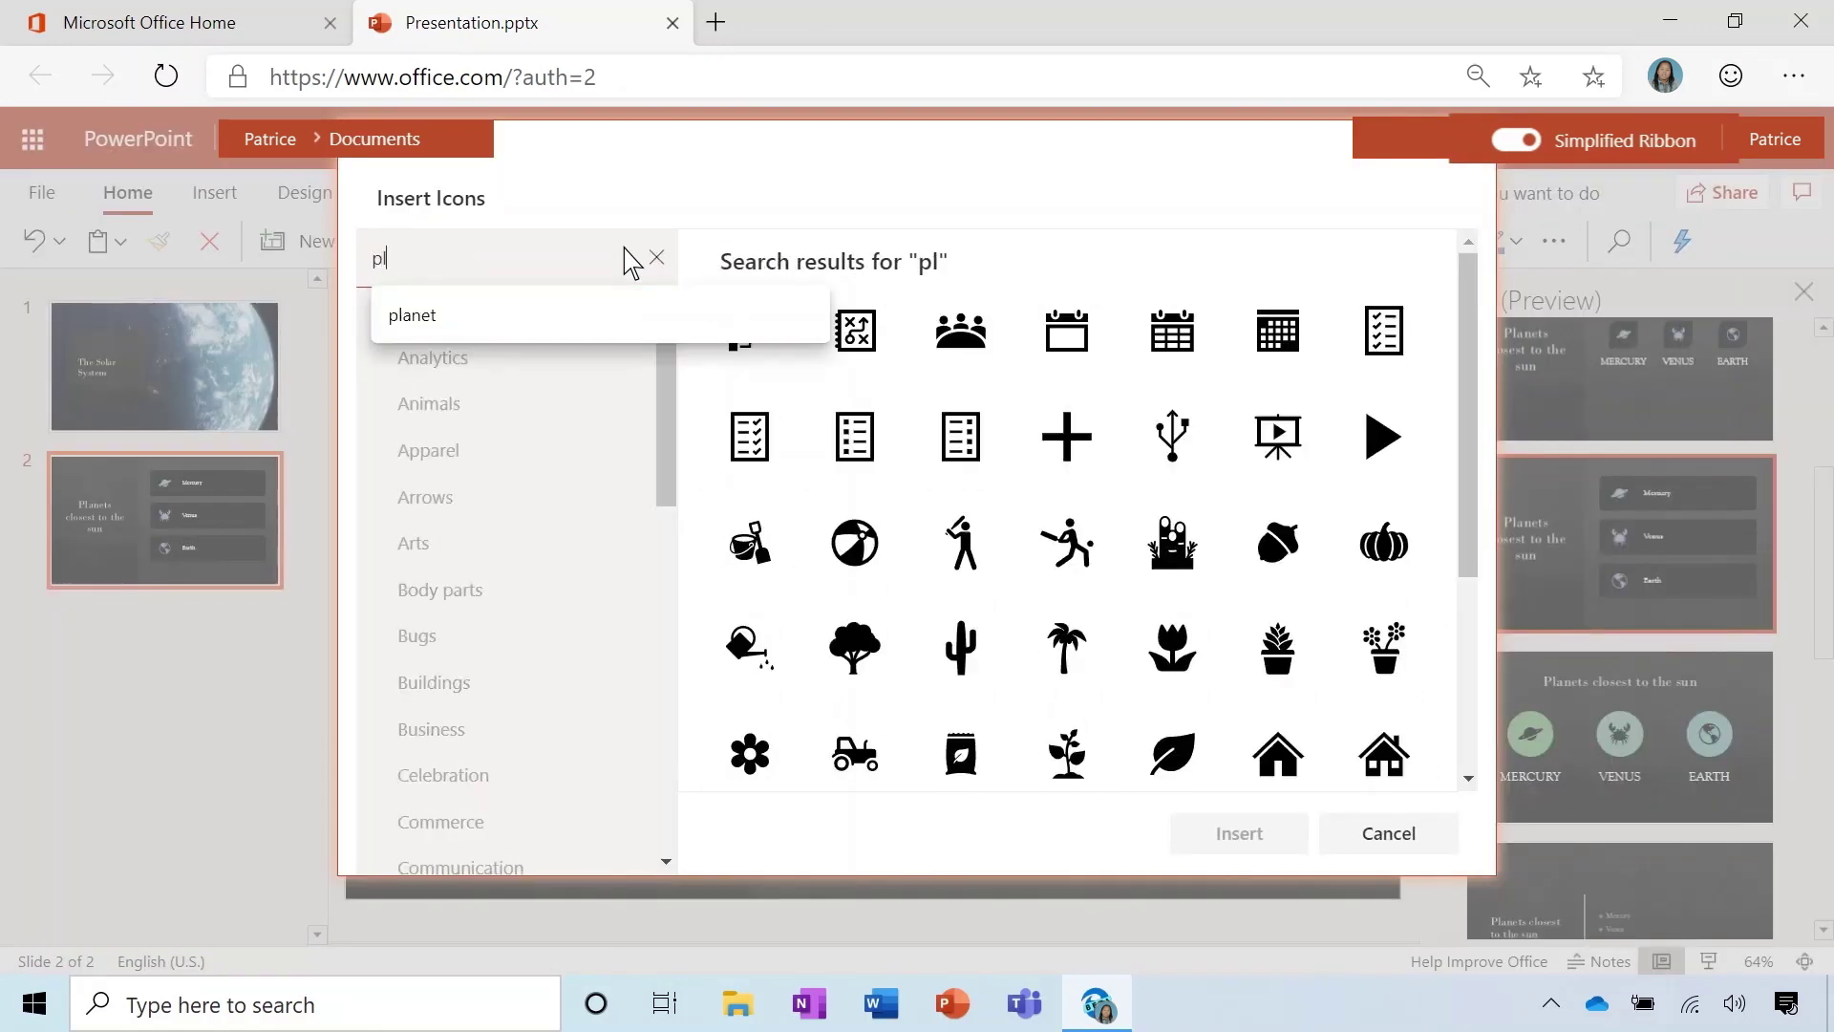
{"action": "key", "text": "Return"}
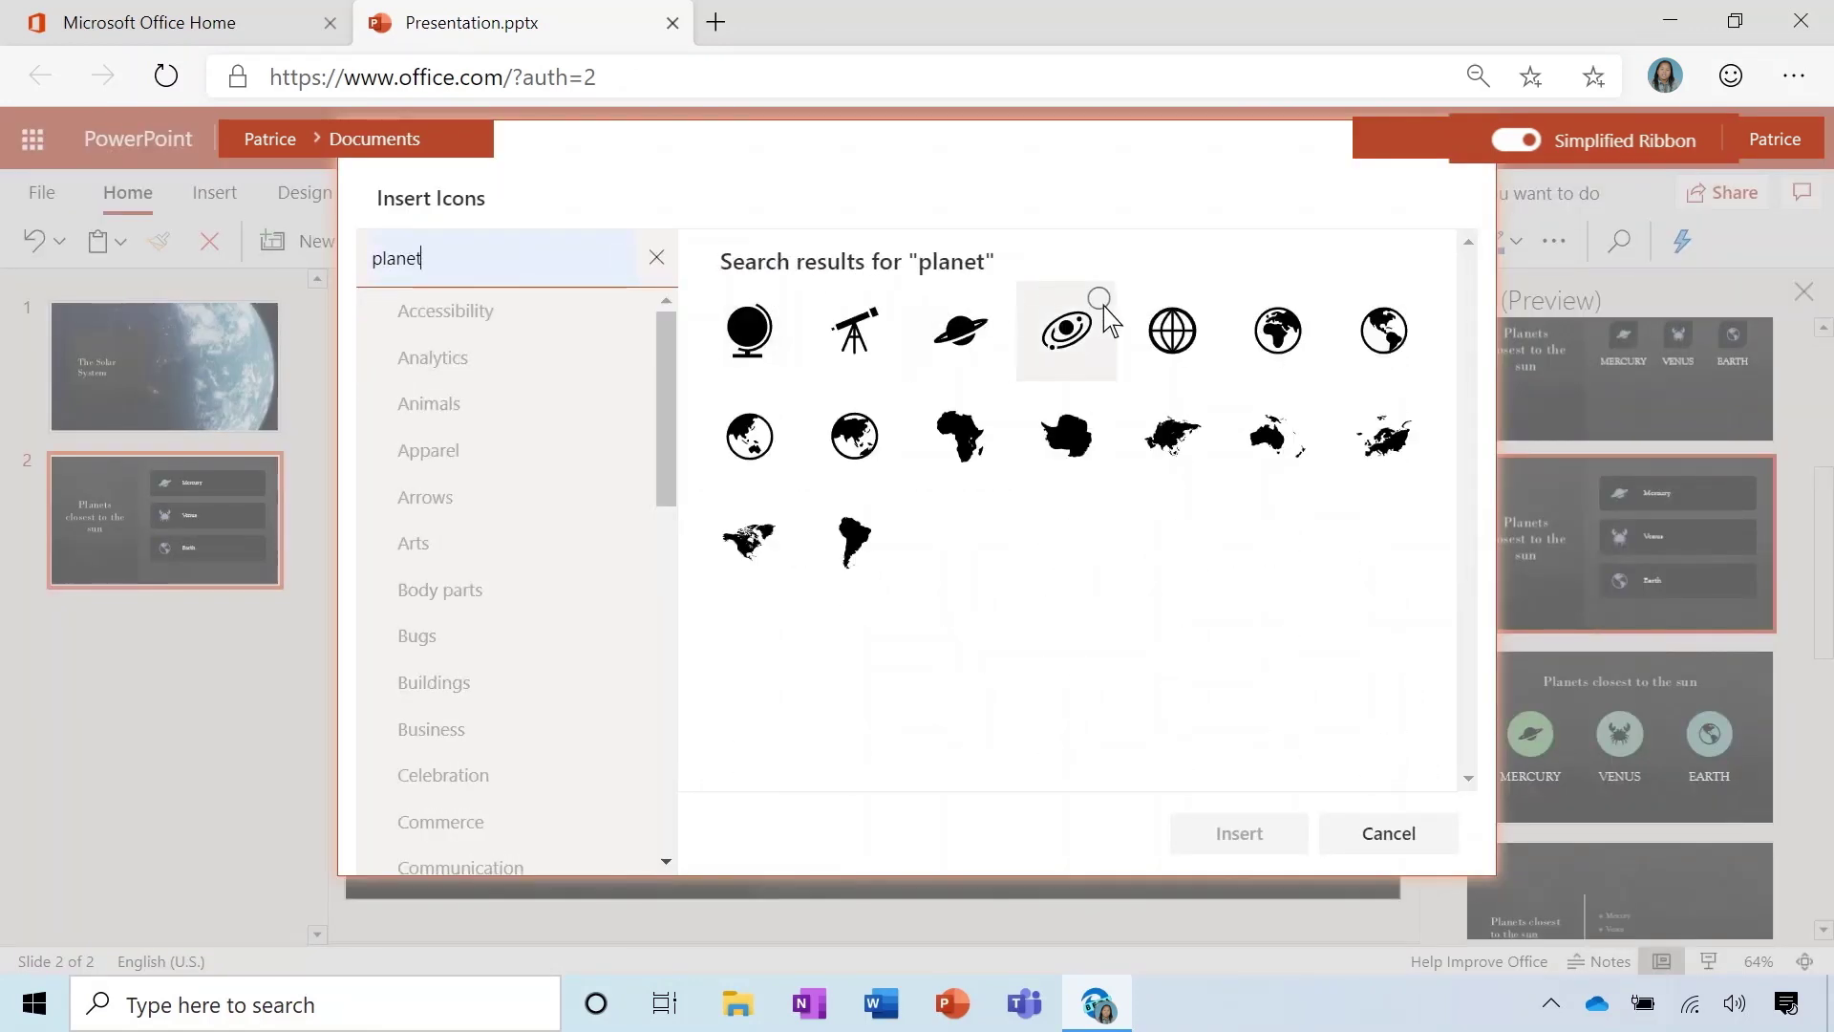
{"action": "left_click", "coordinate": [1173, 332]}
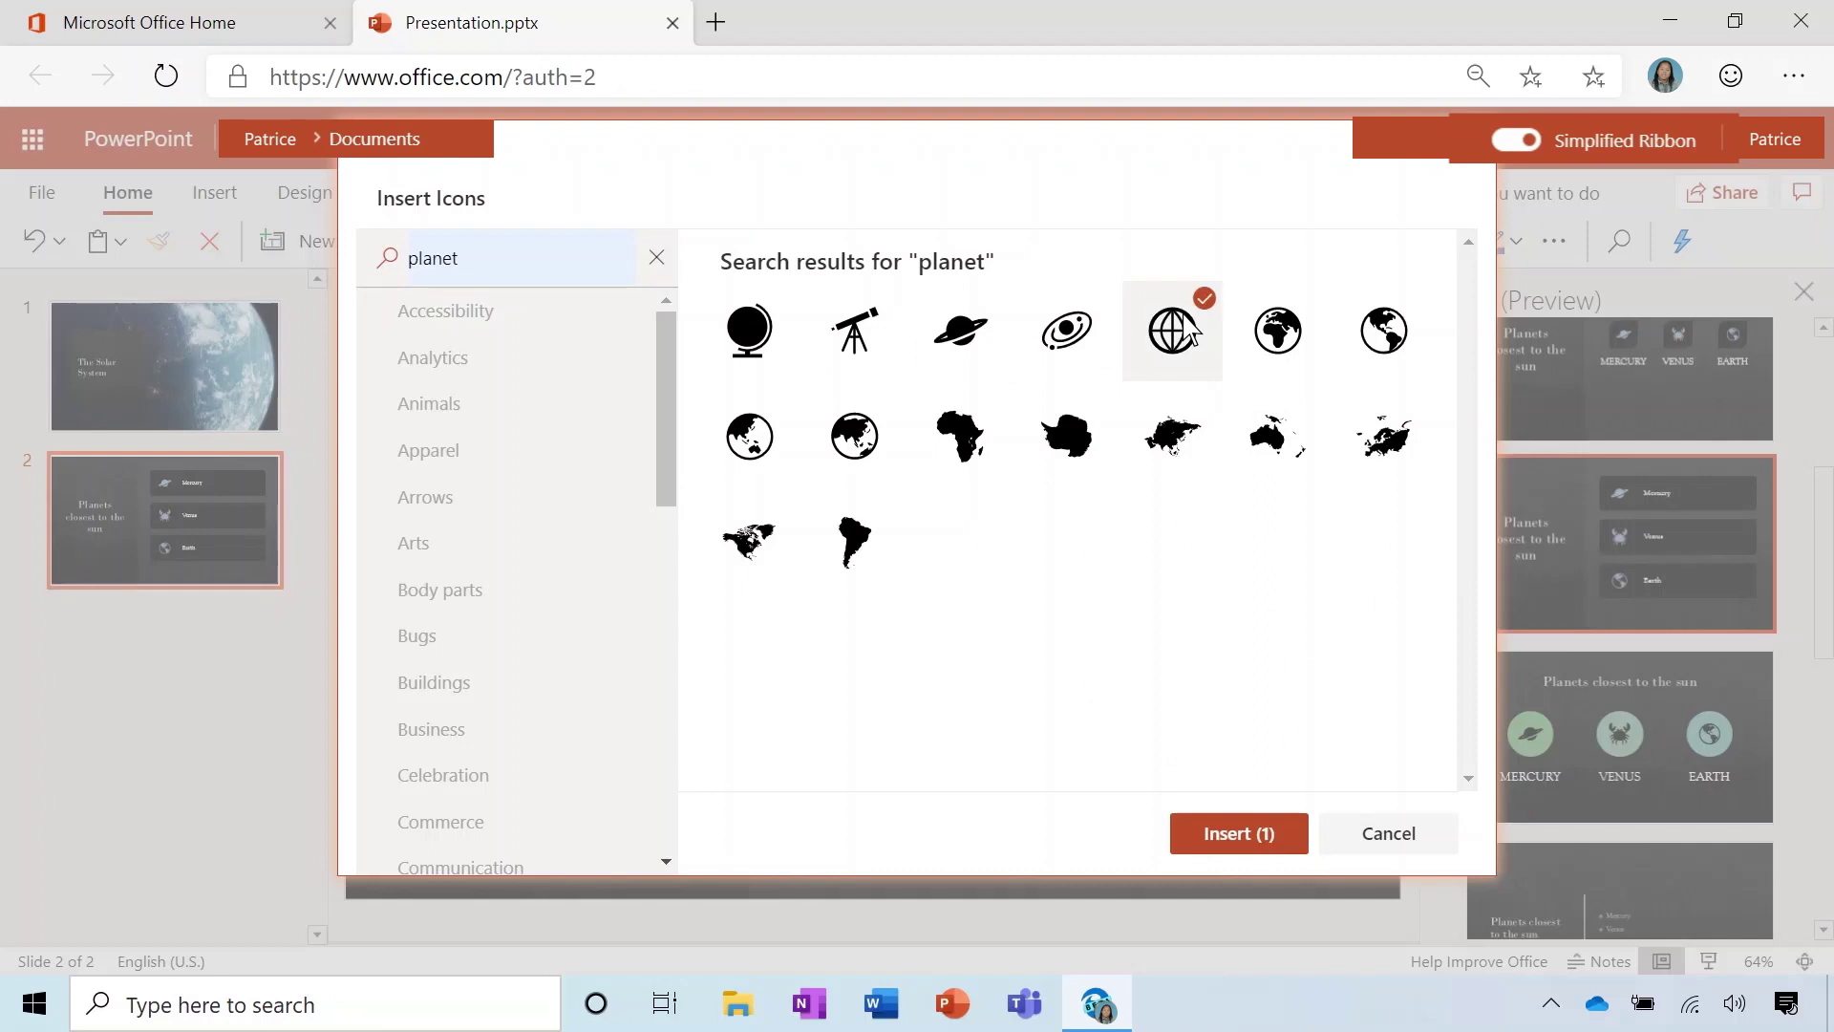
{"action": "left_click", "coordinate": [1212, 816]}
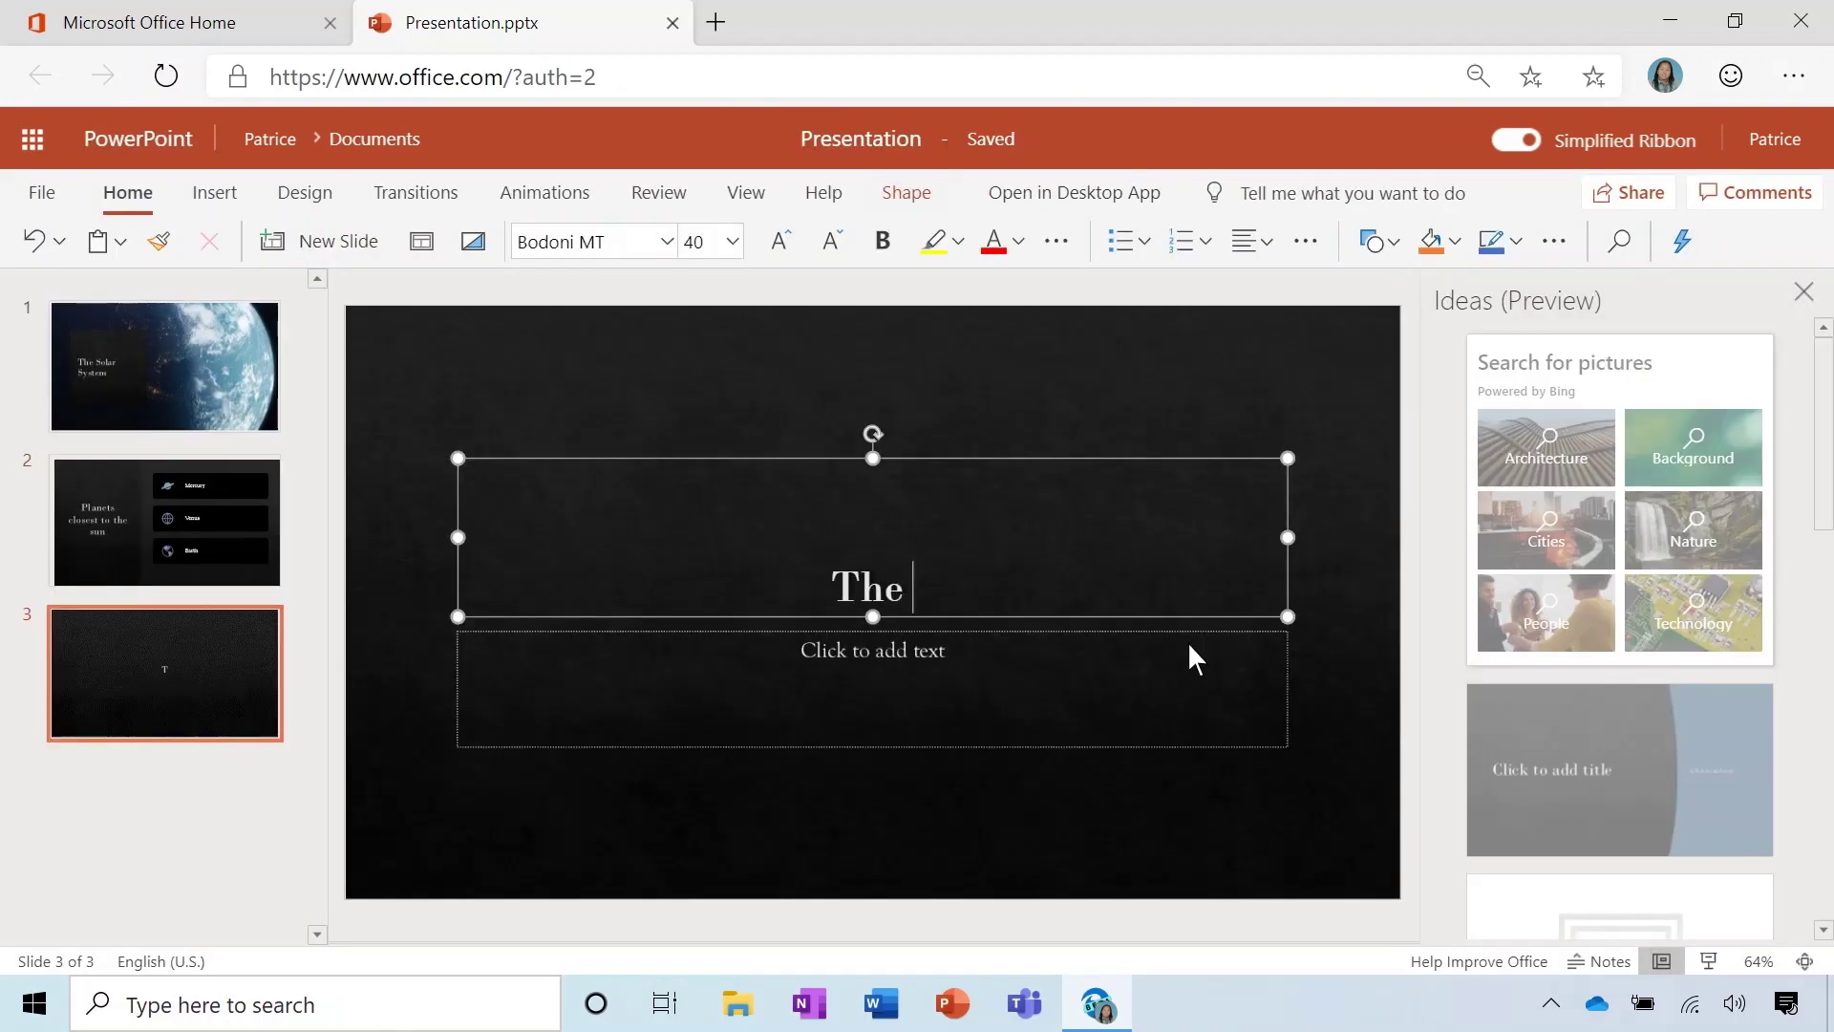
{"action": "type", "text": "radius of the moon i"}
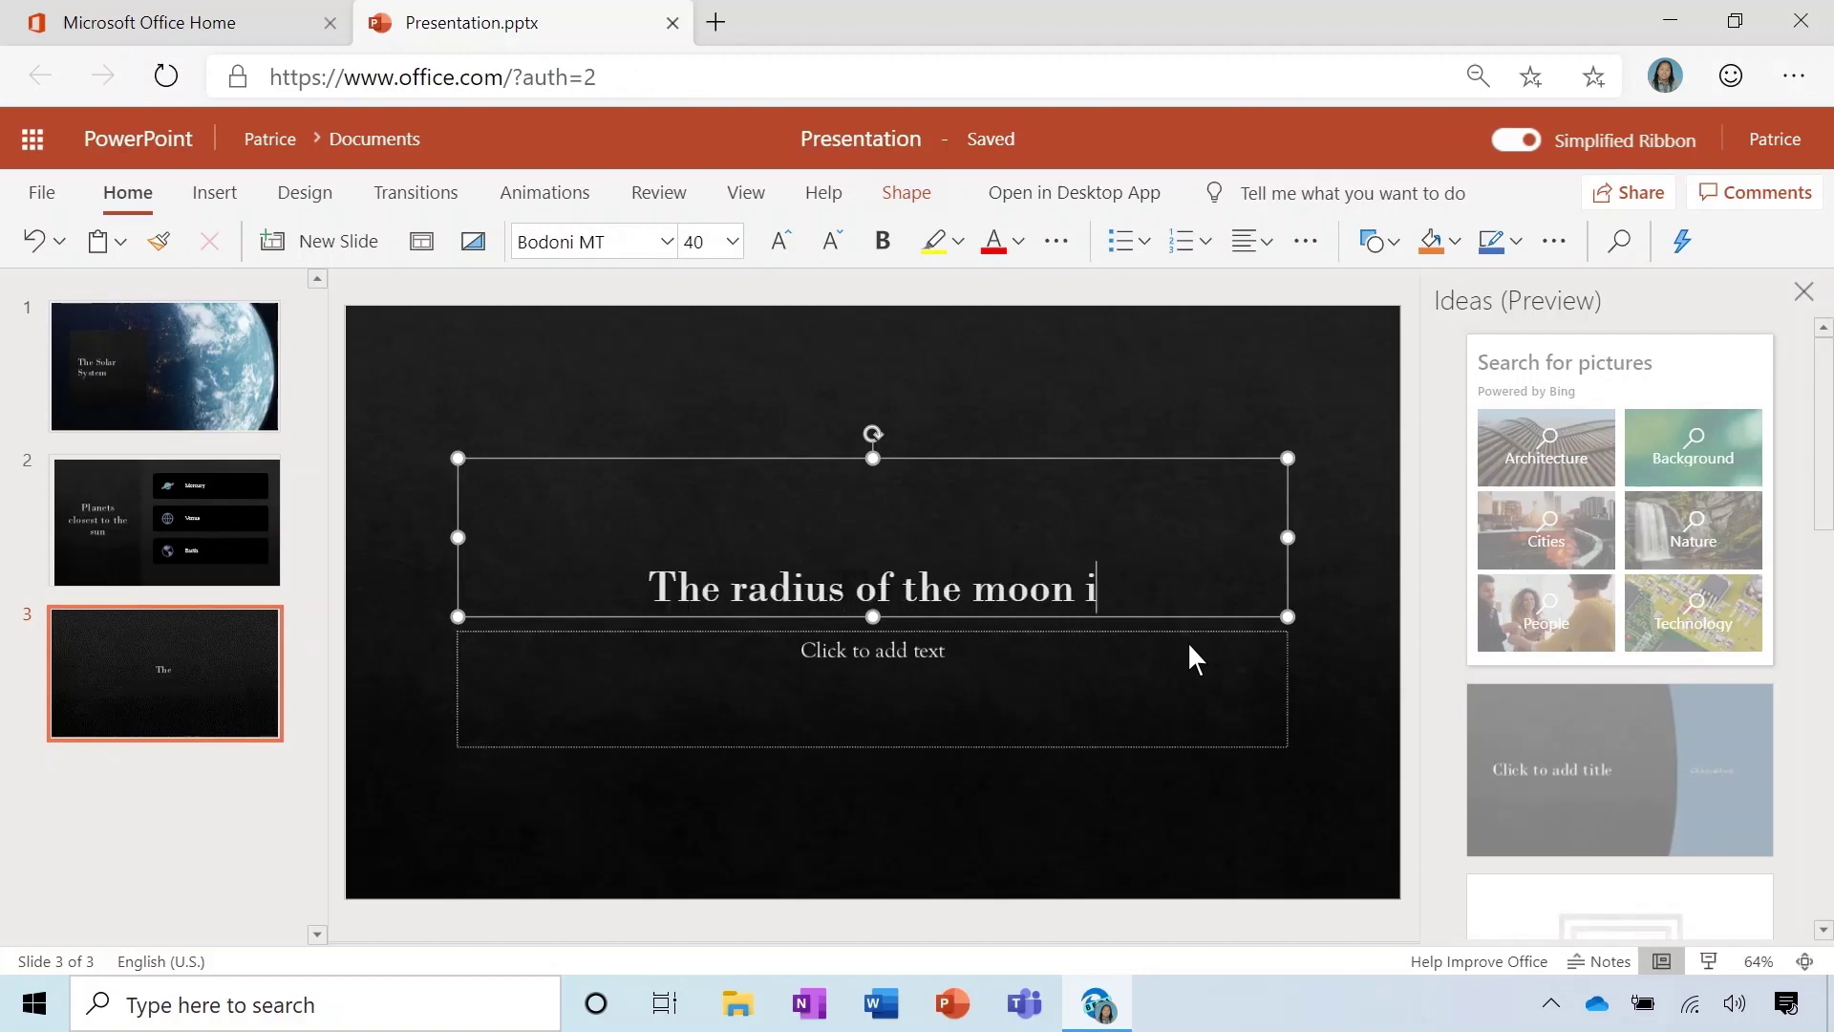
{"action": "type", "text": "s 1,079 "}
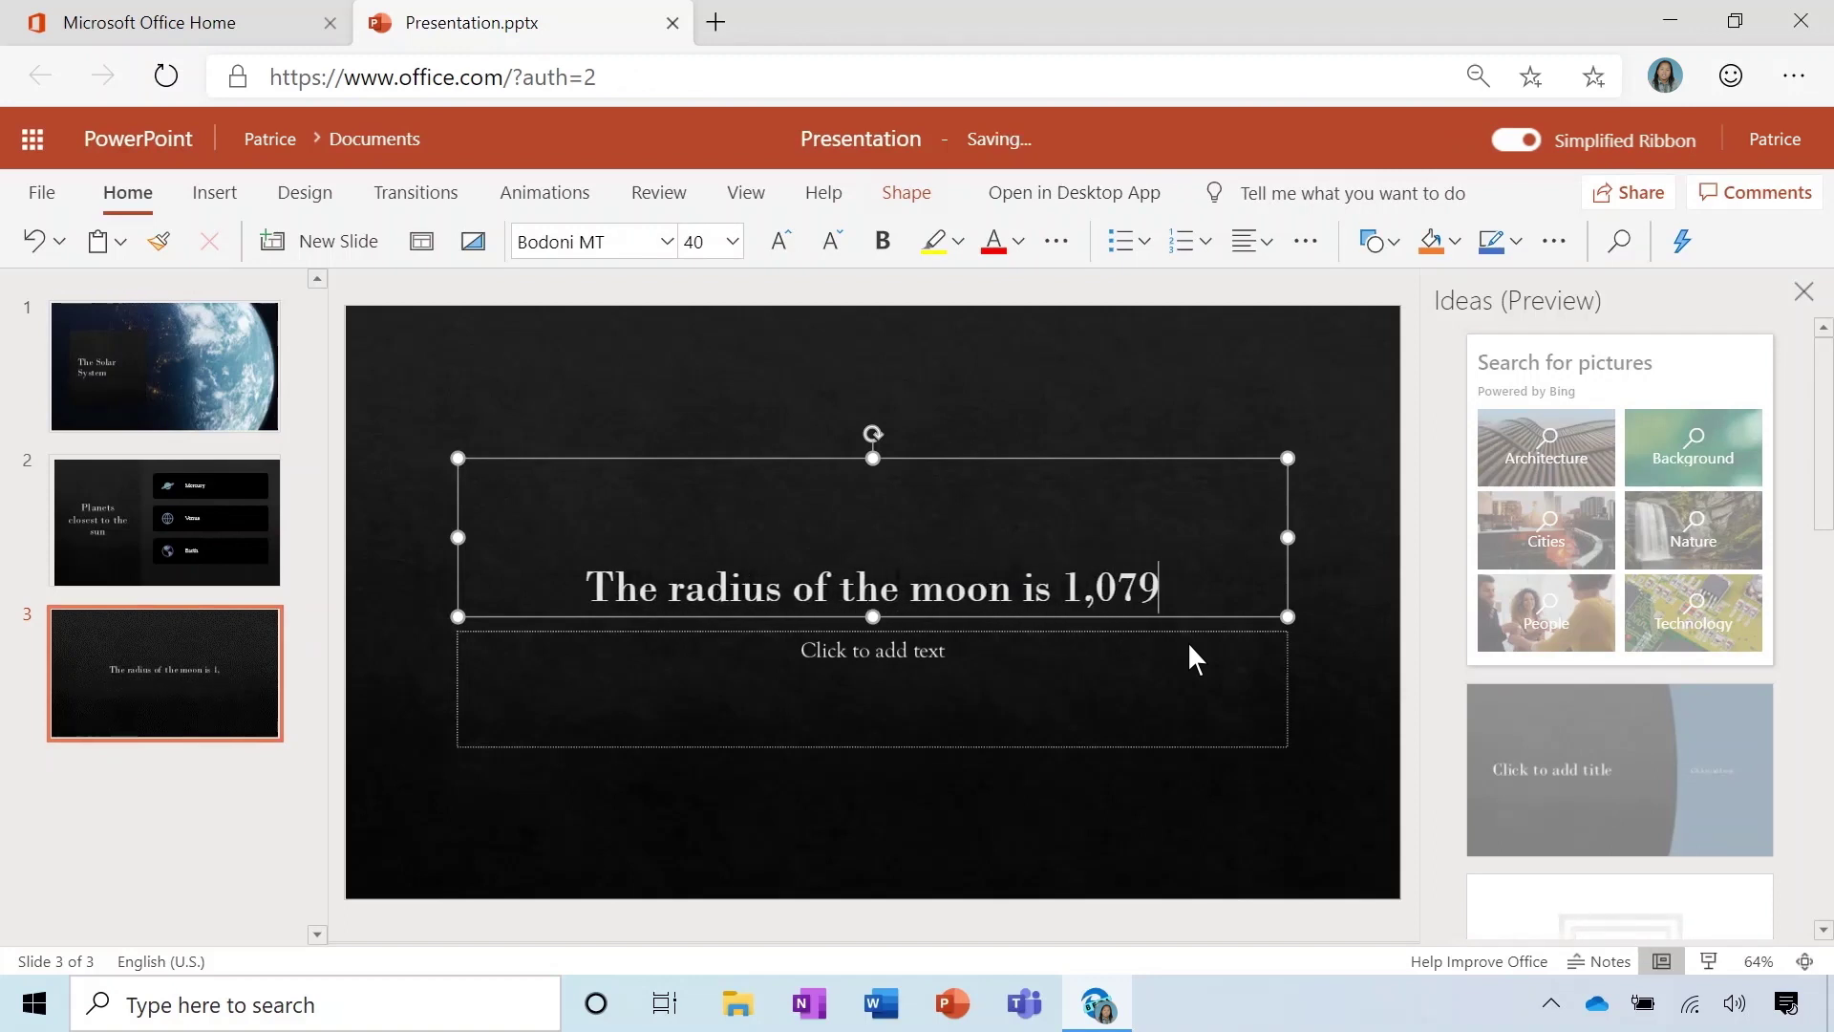
{"action": "type", "text": "miles"}
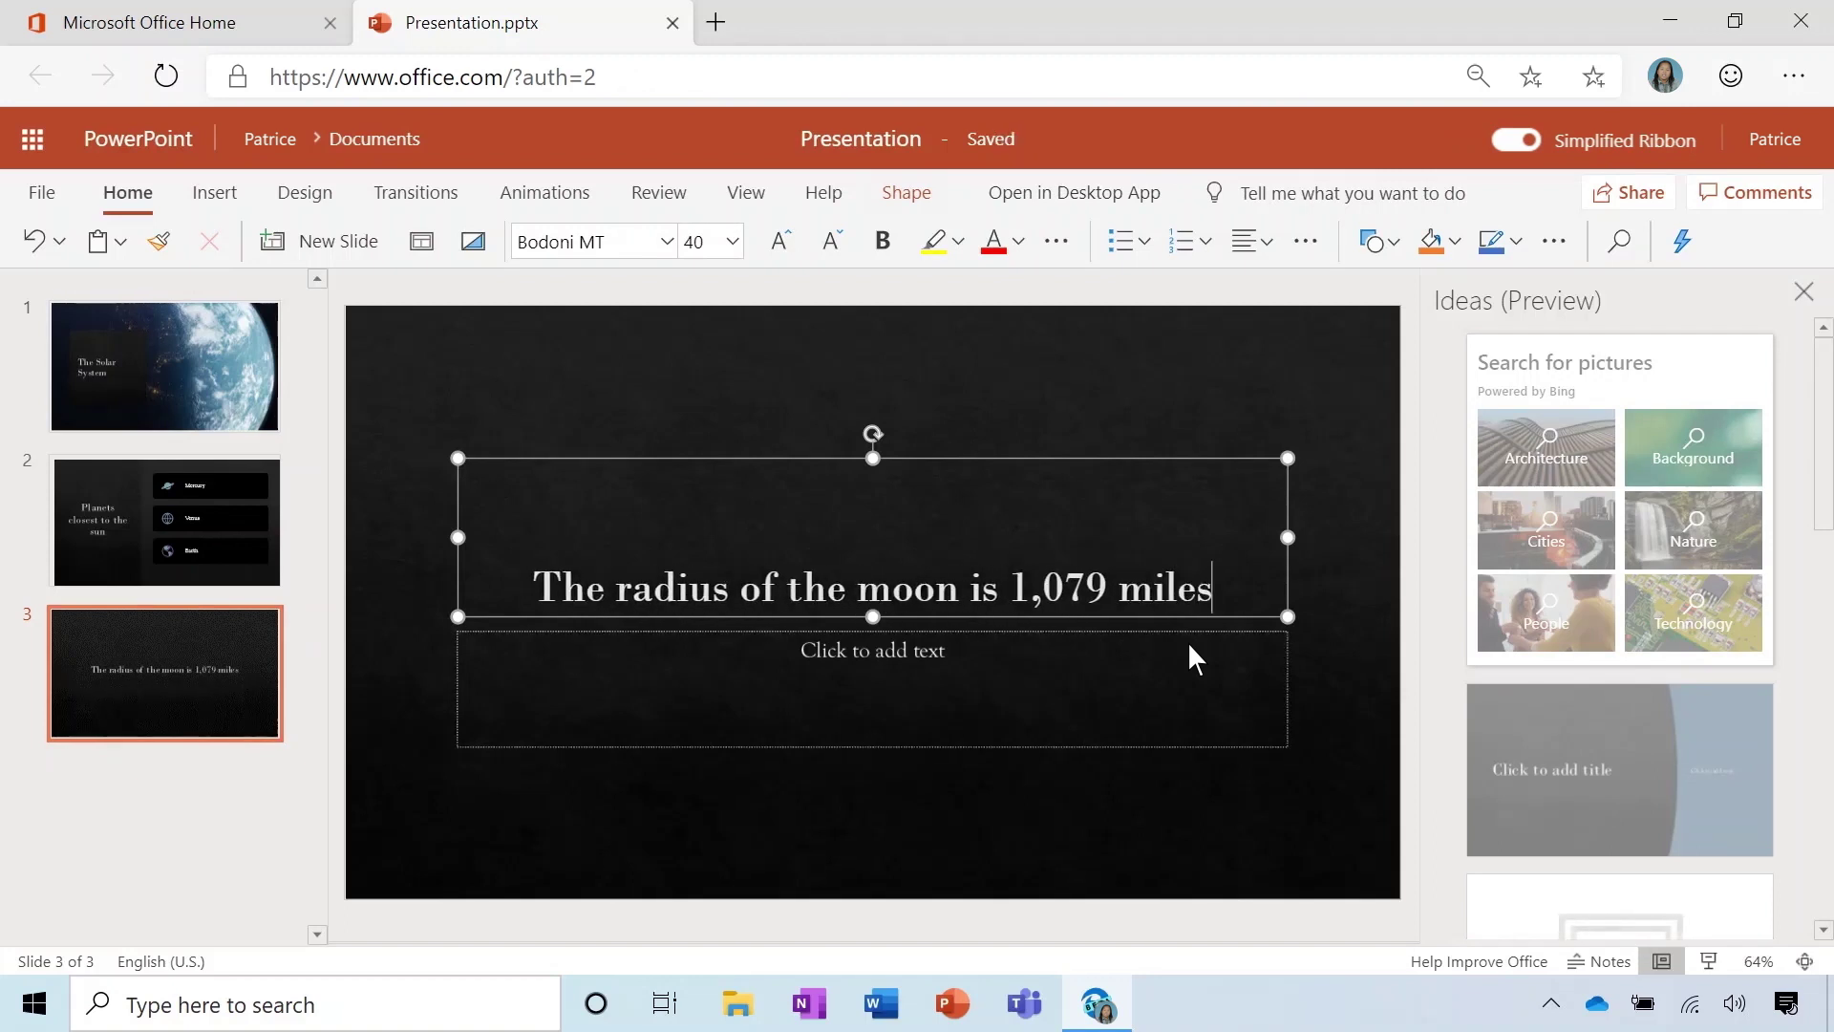
Finish editing the slide 3 title 'The radius of the moon is 1,079 miles'
{"action": "key", "text": "Escape"}
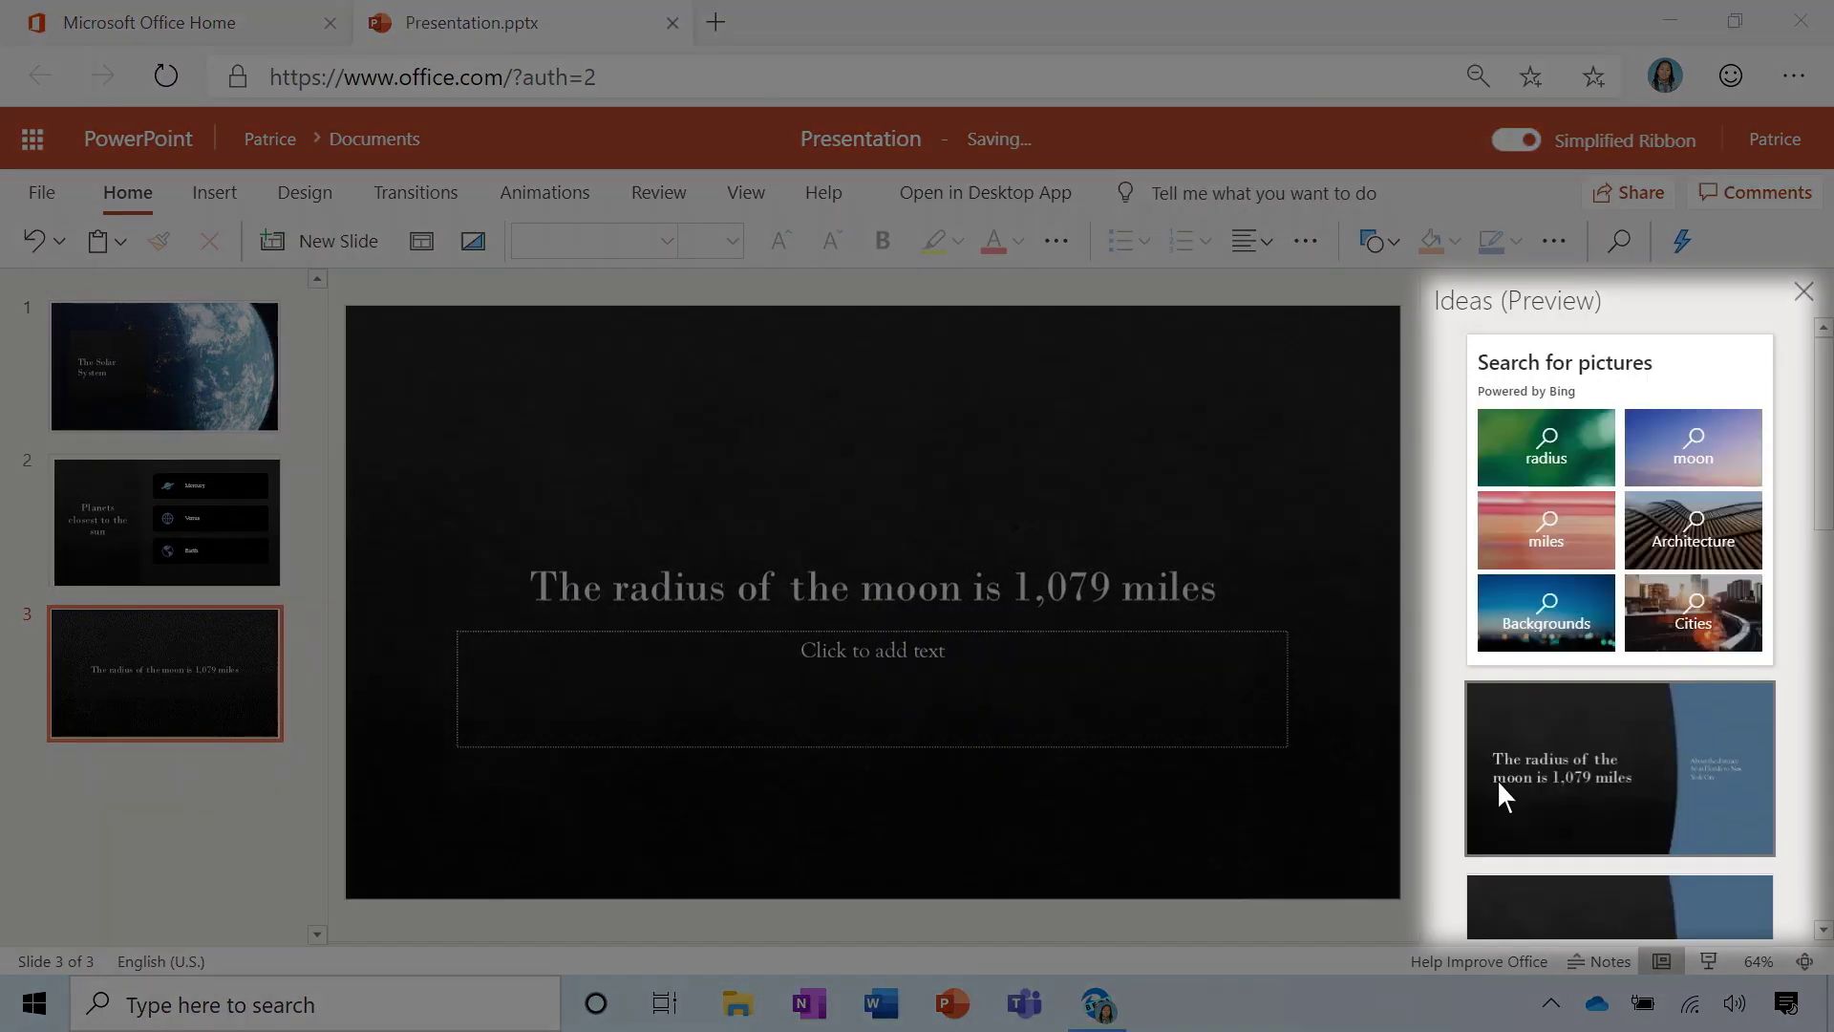
Apply the first design idea, a dark layout with a blue arc, to slide 3
{"action": "left_click", "coordinate": [1497, 778]}
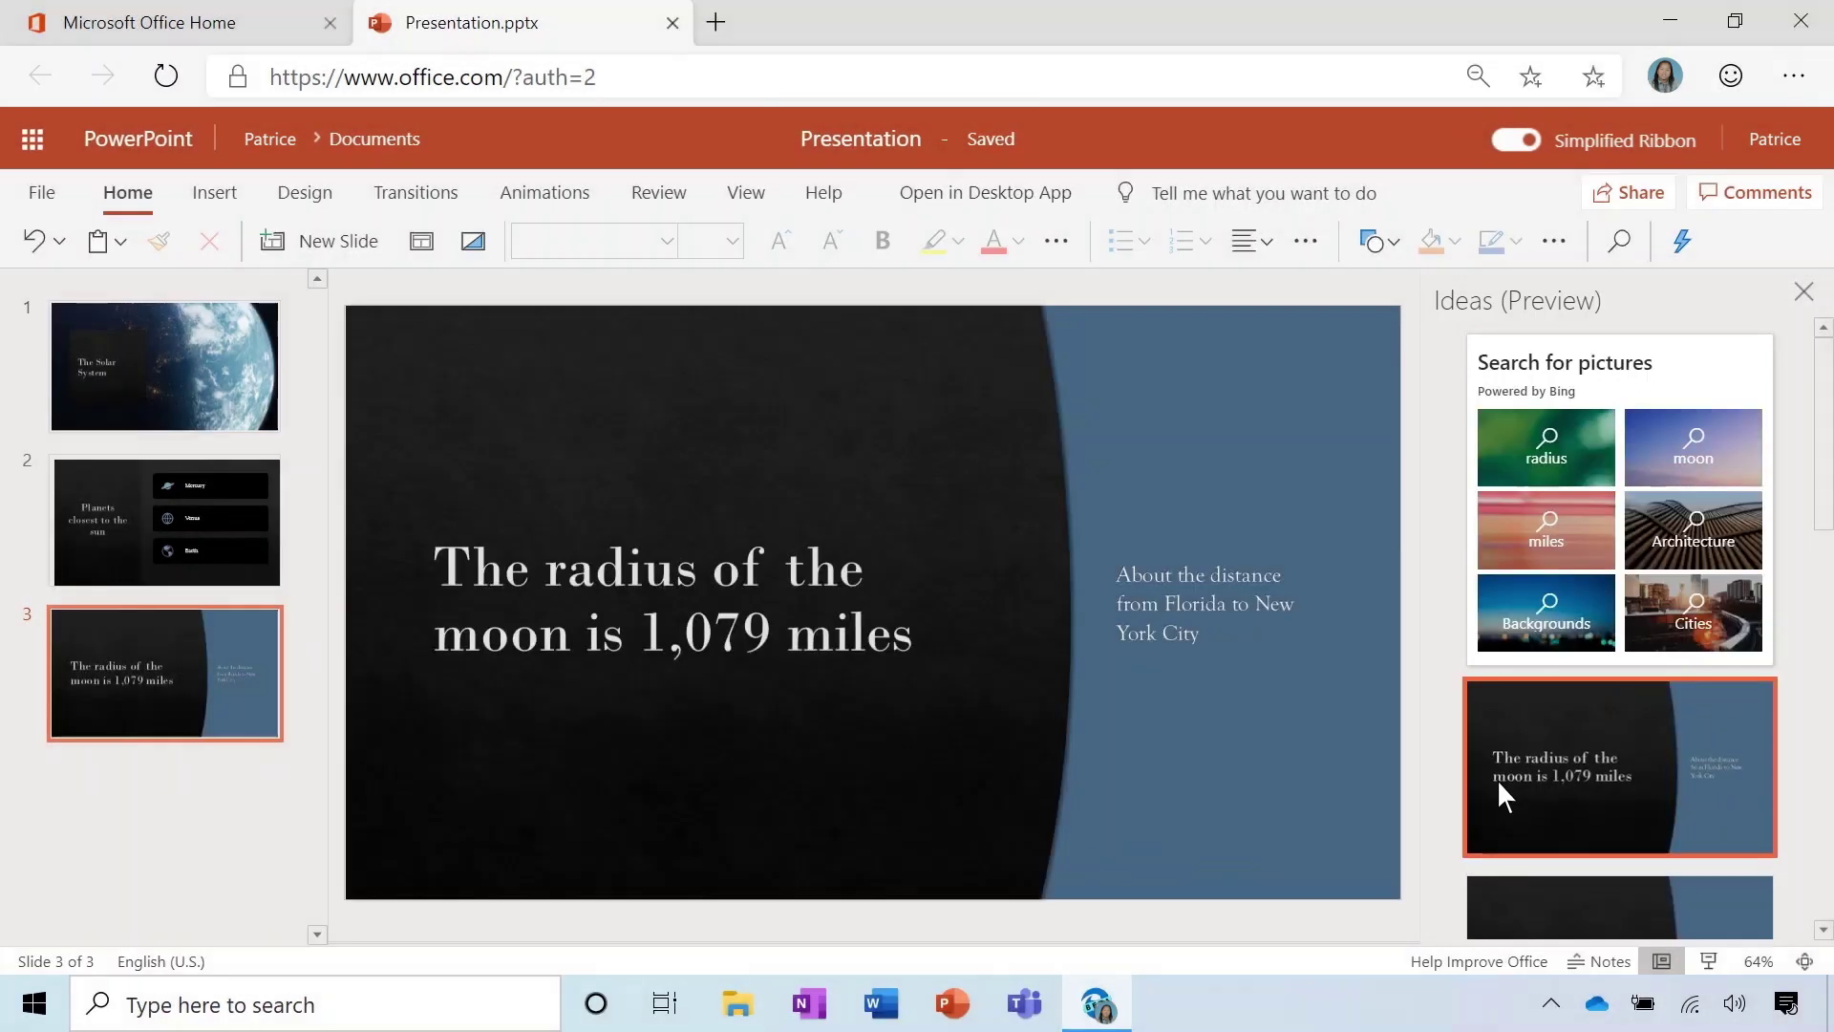